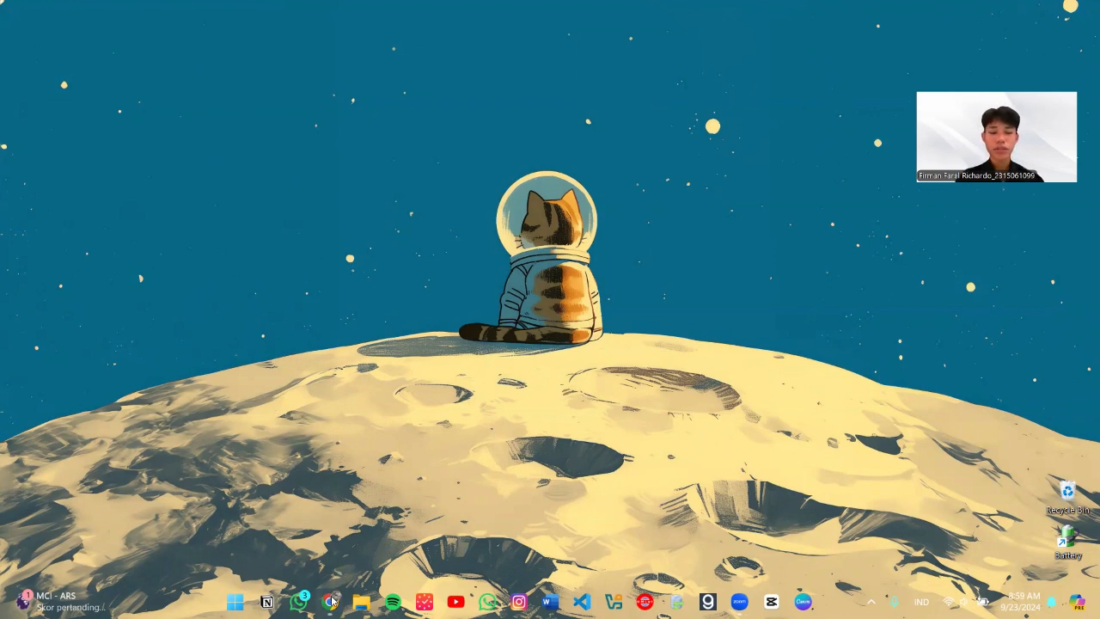
# Step: Restore the Chrome window showing the 'Downloads – Oracle VirtualBox' page from the taskbar
pyautogui.moveTo(333, 601)
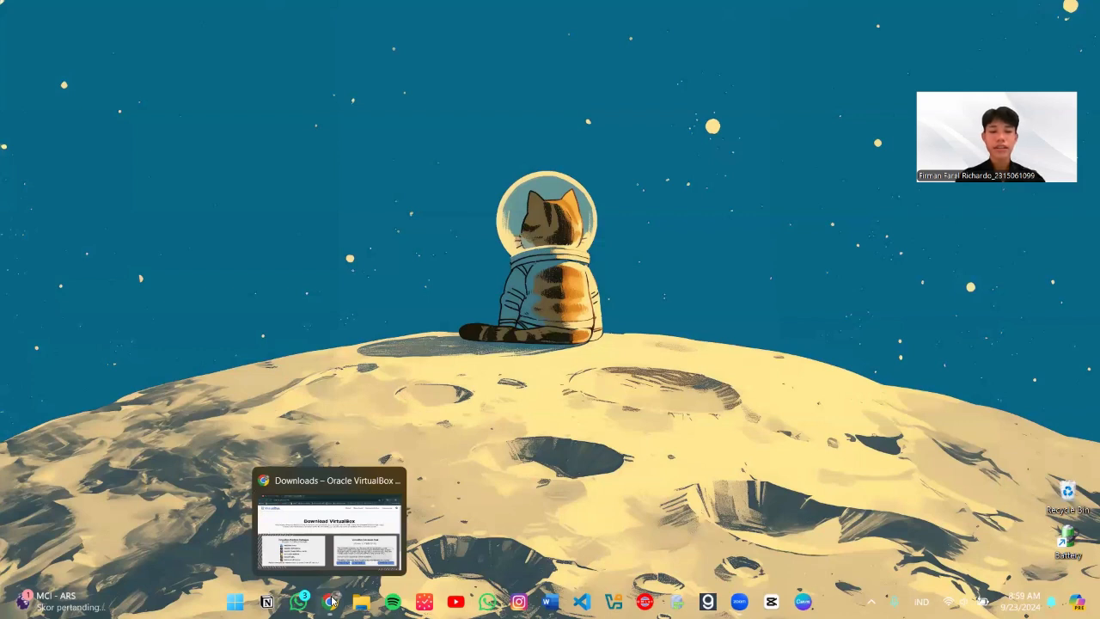
# Step: Start the Ubuntu Desktop 24.04.1 LTS ISO download, cancelling the duplicate Save As dialog
pyautogui.click(331, 601)
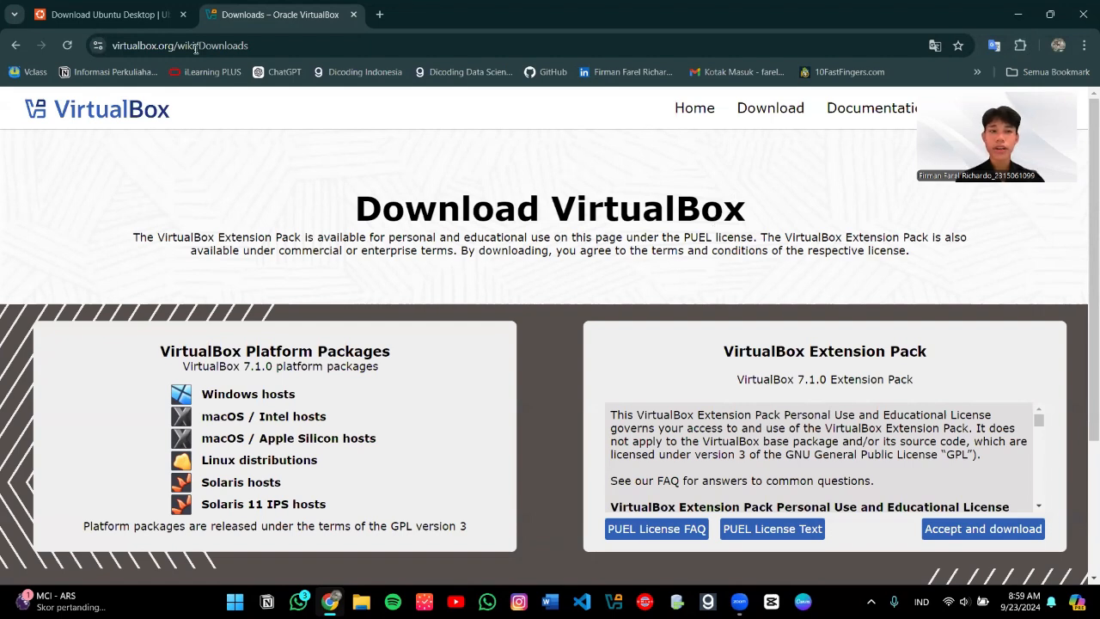
pyautogui.click(129, 15)
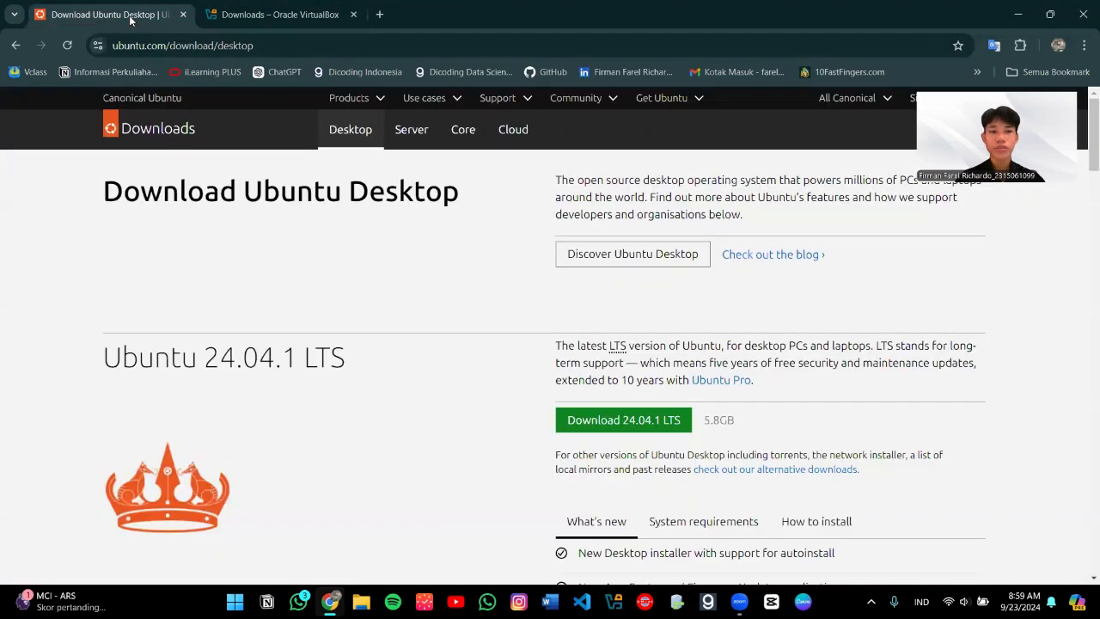
pyautogui.scroll(-1, 302, 331)
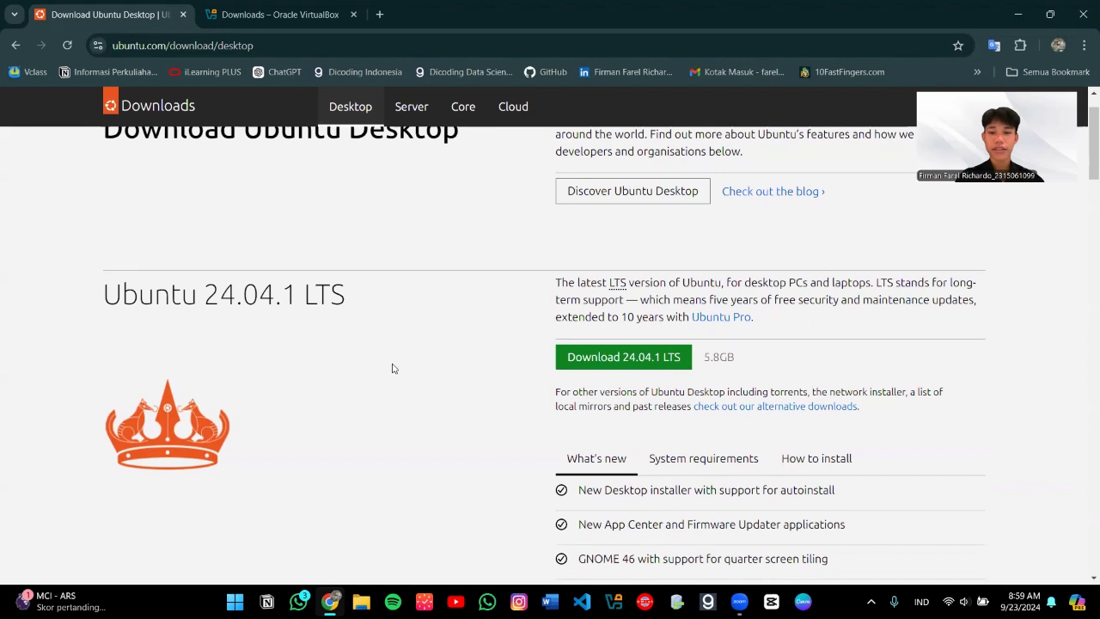
pyautogui.click(605, 358)
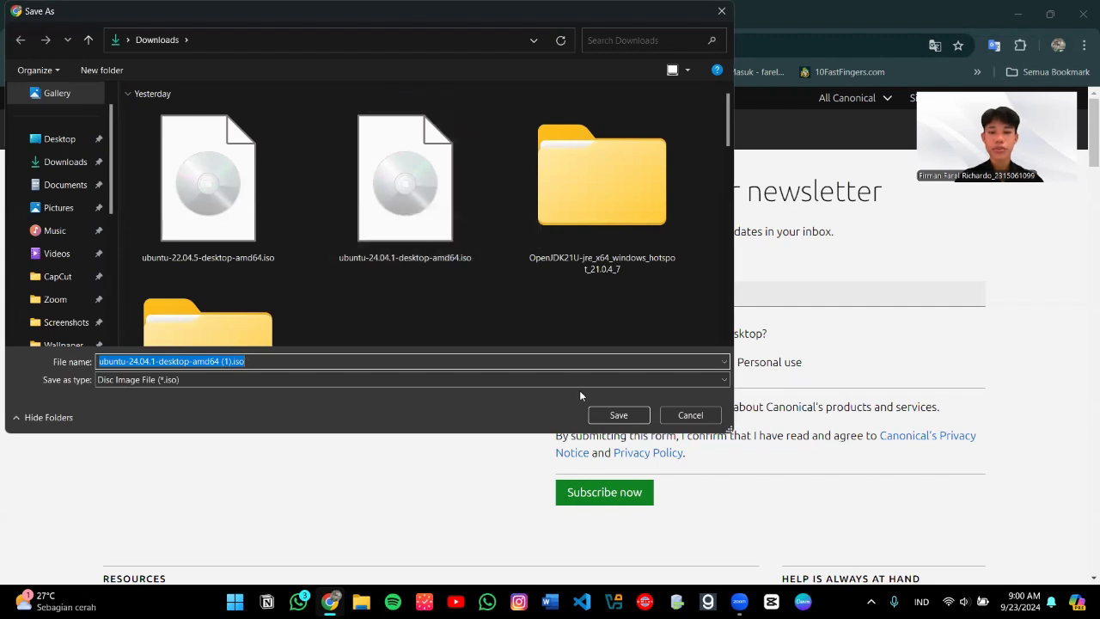
pyautogui.click(679, 416)
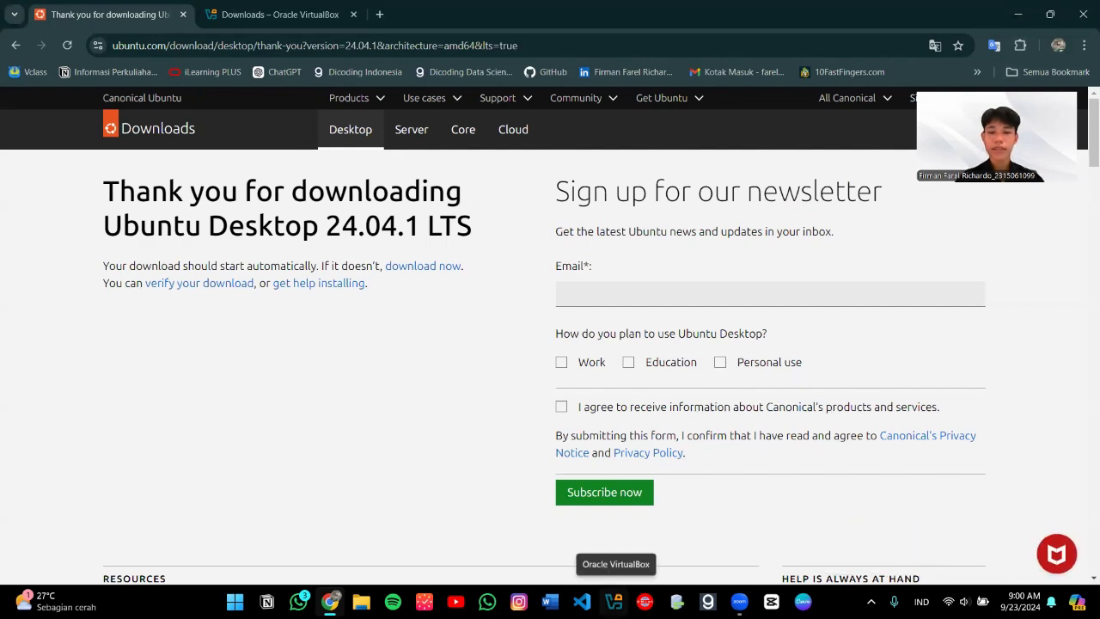
# Step: Delete the old LINUX-UBUNTU machine via Remove, leaving only the Windows 10 VM
pyautogui.click(614, 600)
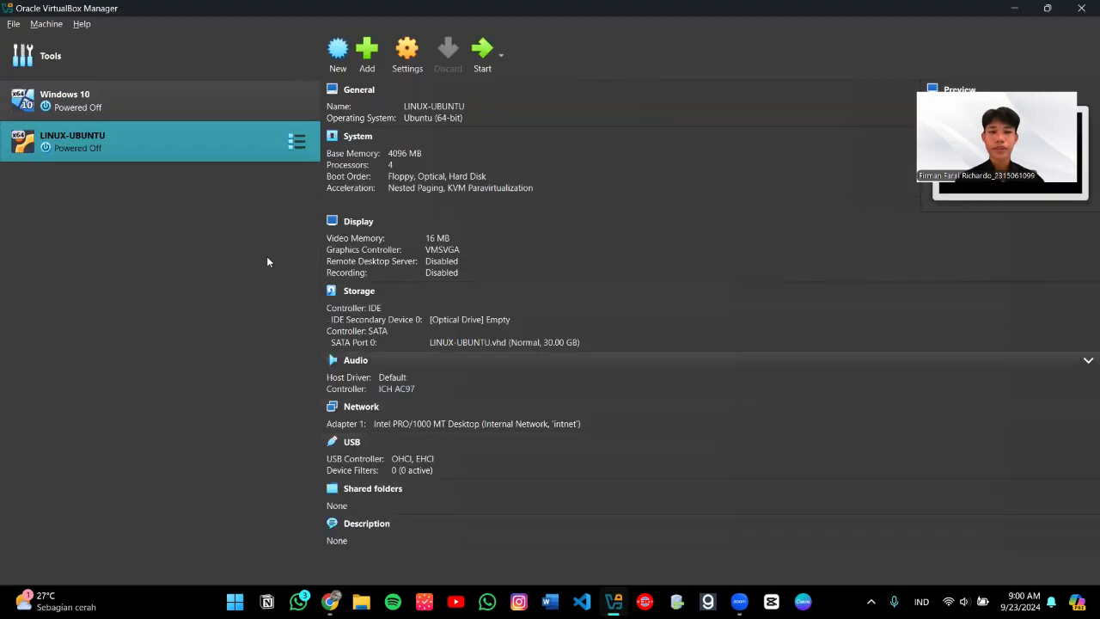
pyautogui.rightClick(184, 142)
pyautogui.click(225, 218)
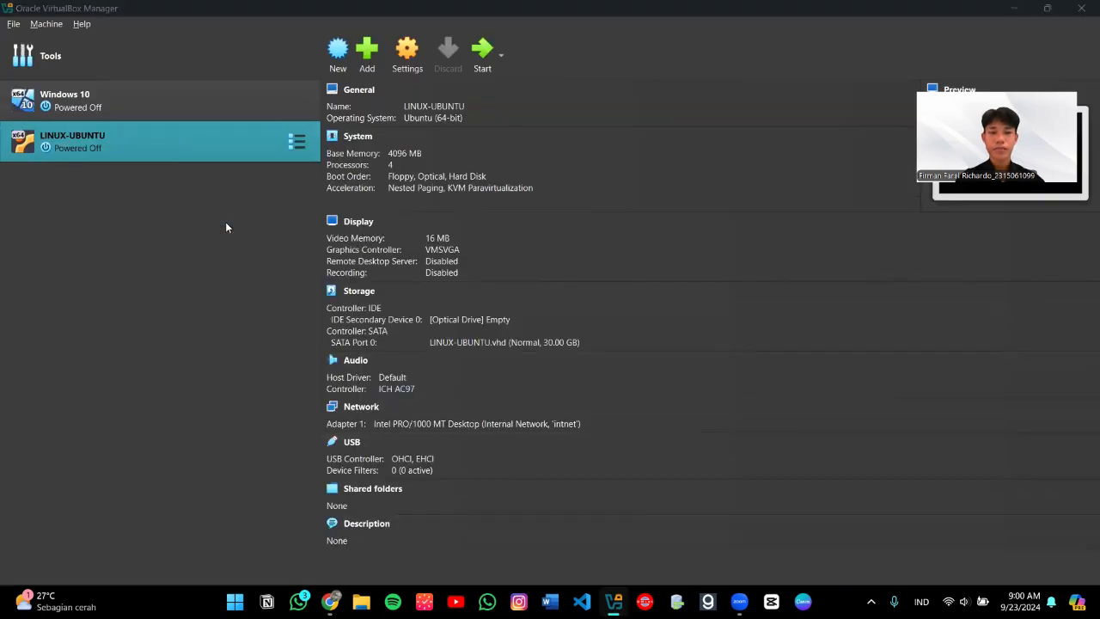
pyautogui.click(489, 370)
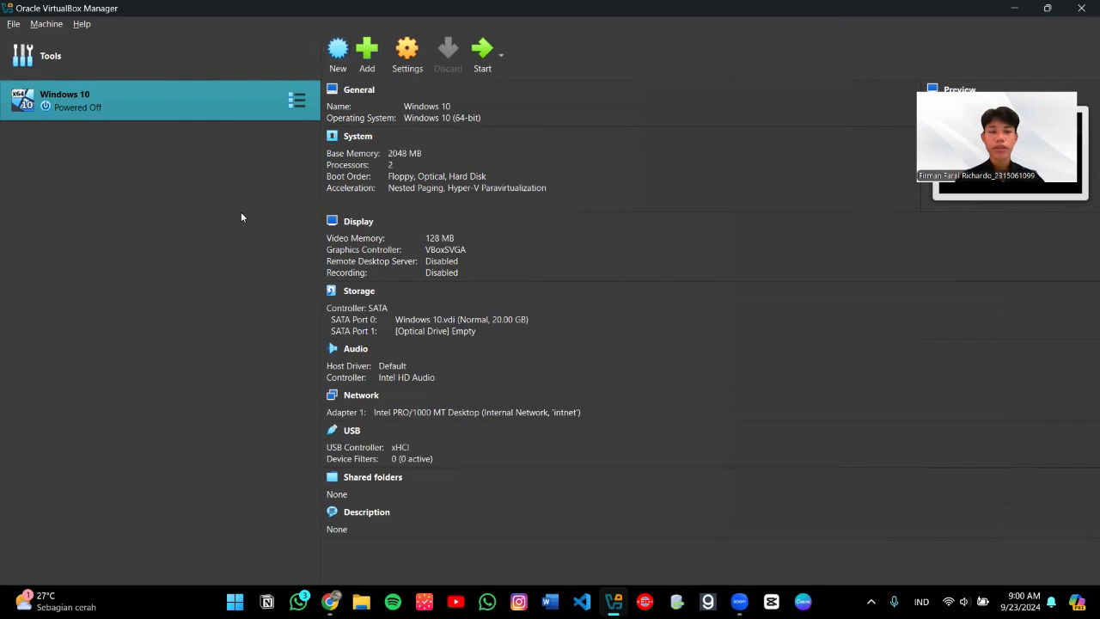
# Step: Create a new VM named LINUX-UBUNTU, detected as Ubuntu (64-bit), and show its hardware settings
pyautogui.click(343, 58)
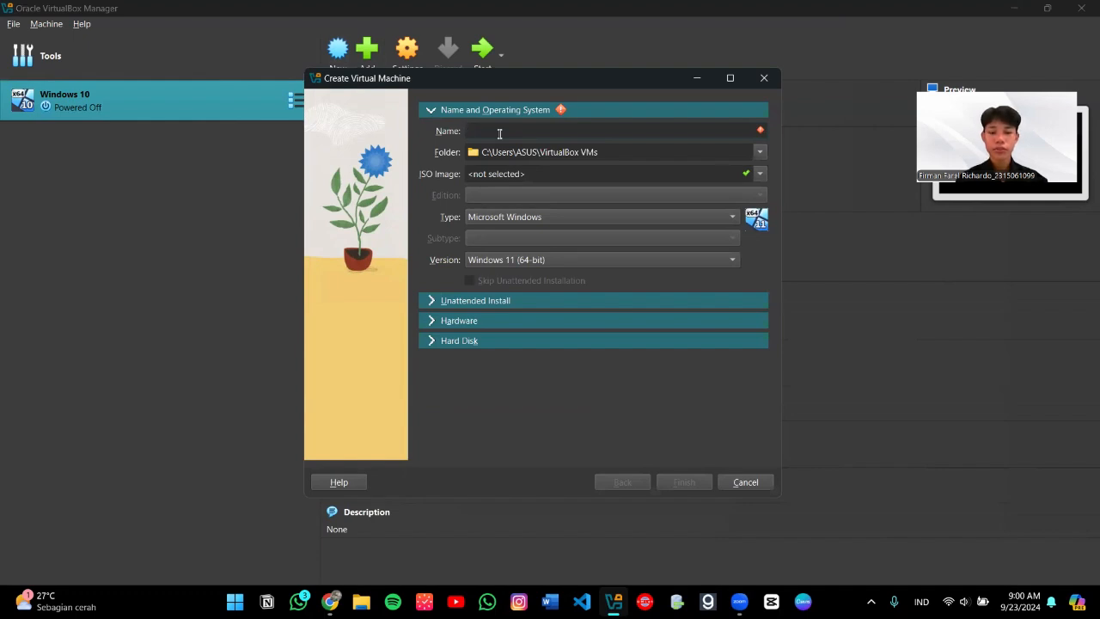
pyautogui.write('LINUX')
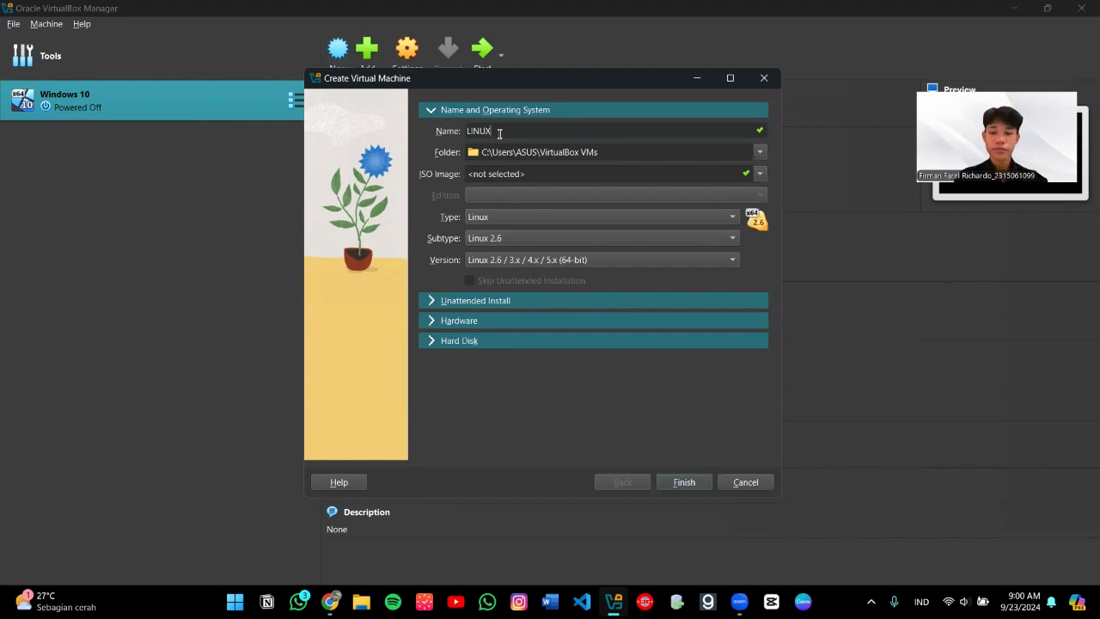
pyautogui.write('-UBUNTU')
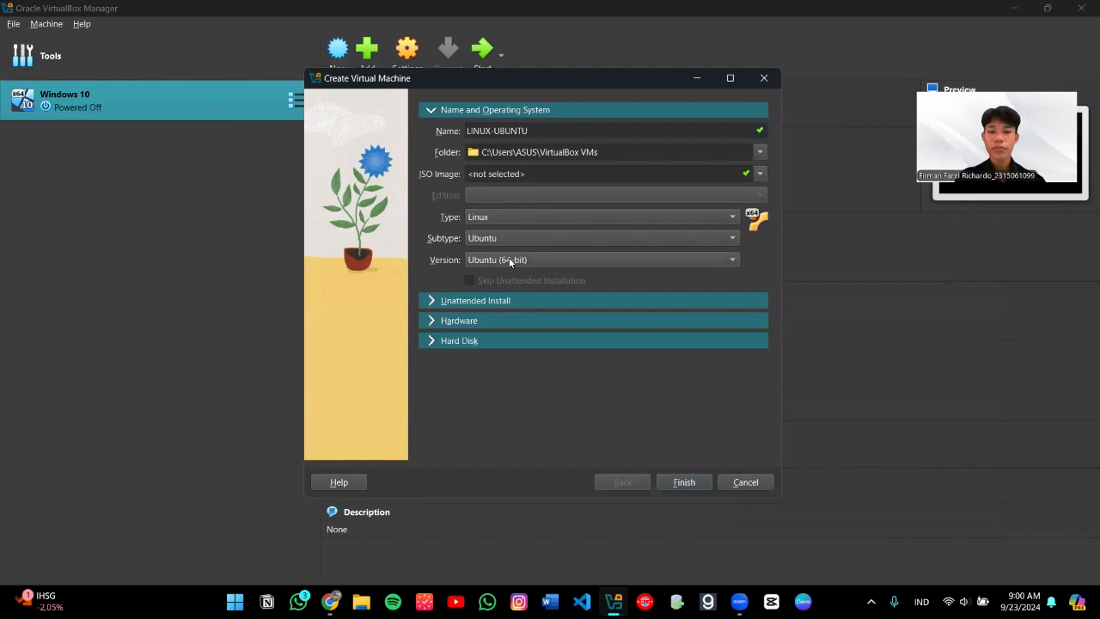
pyautogui.click(432, 322)
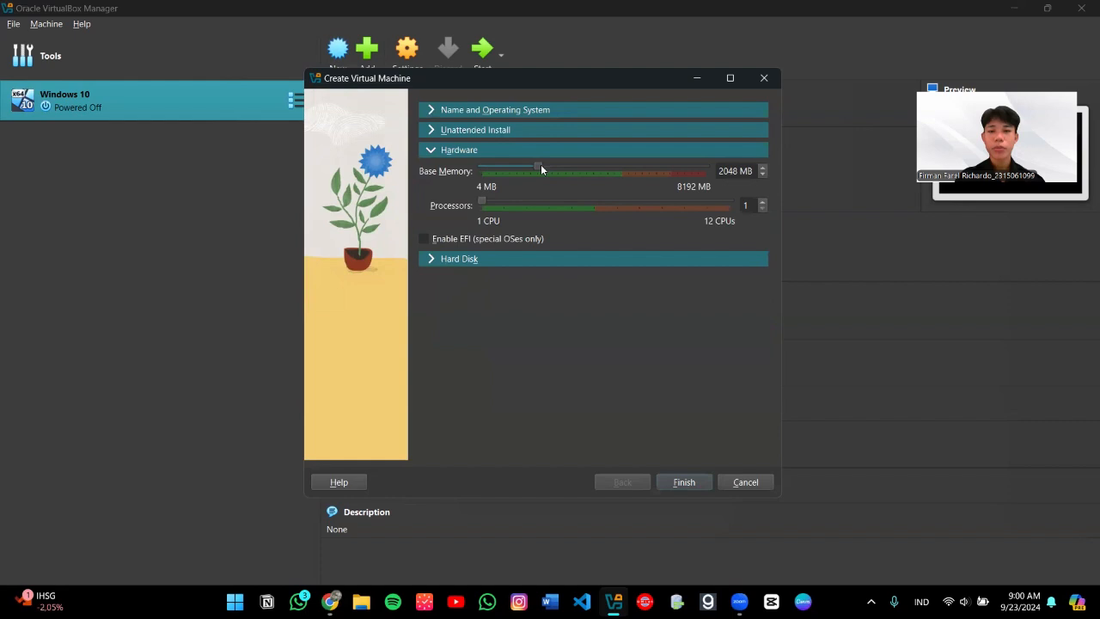
# Step: Set LINUX-UBUNTU's base memory to 4096 MB and its processor count to 4
pyautogui.moveTo(539, 167); pyautogui.dragTo(594, 169)
pyautogui.moveTo(482, 203); pyautogui.dragTo(529, 206)
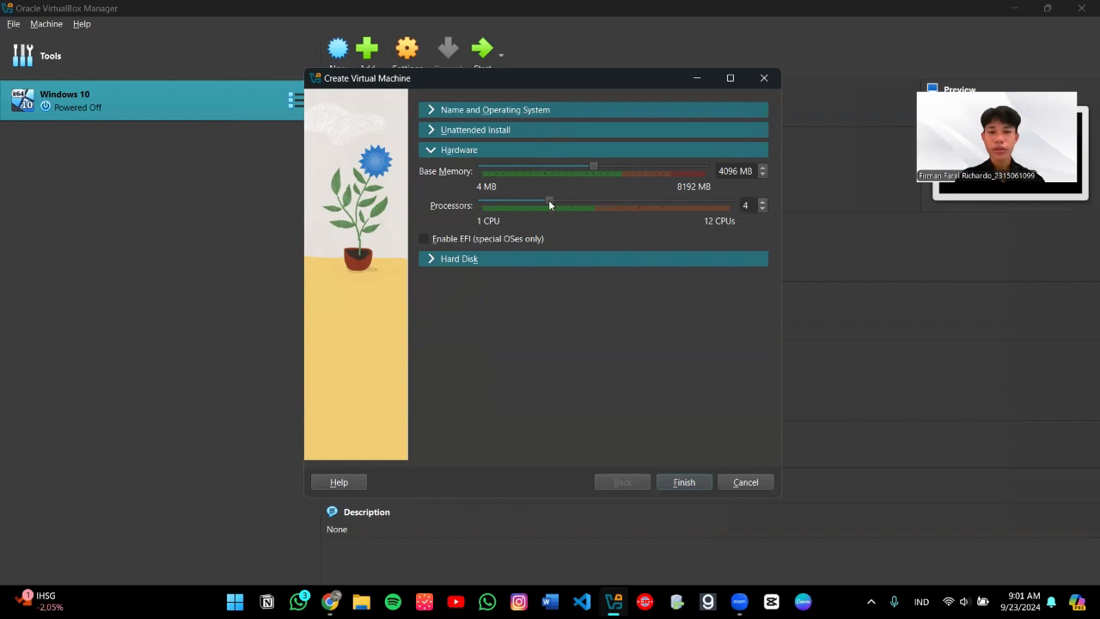
pyautogui.click(431, 259)
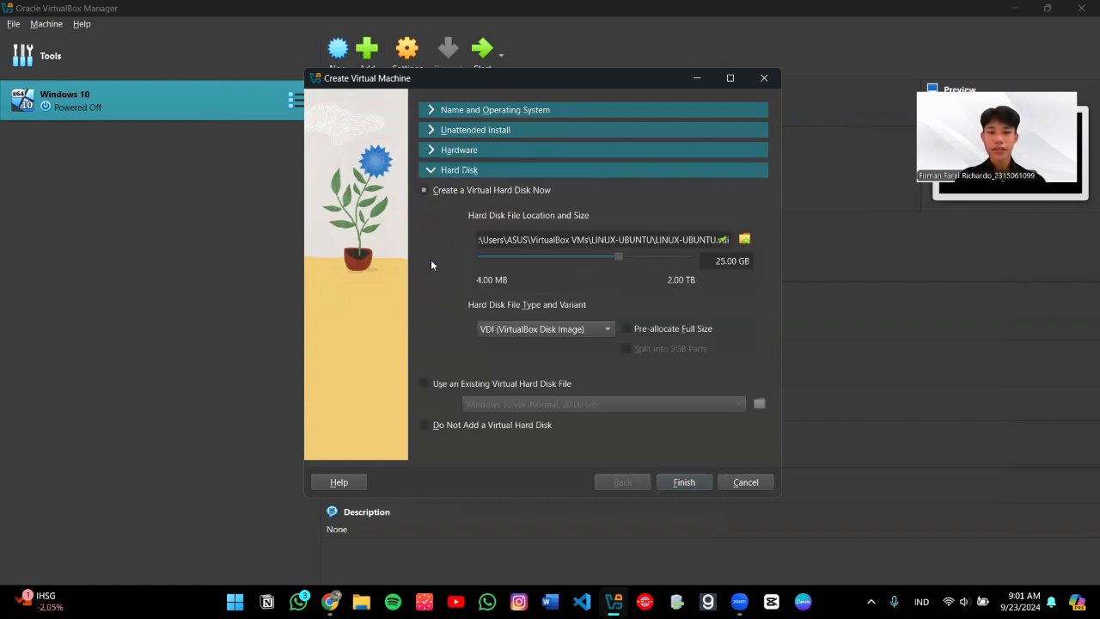
# Step: Store the new disk file in the Documents\Virtual Box LINUX UBUNTU folder
pyautogui.click(739, 246)
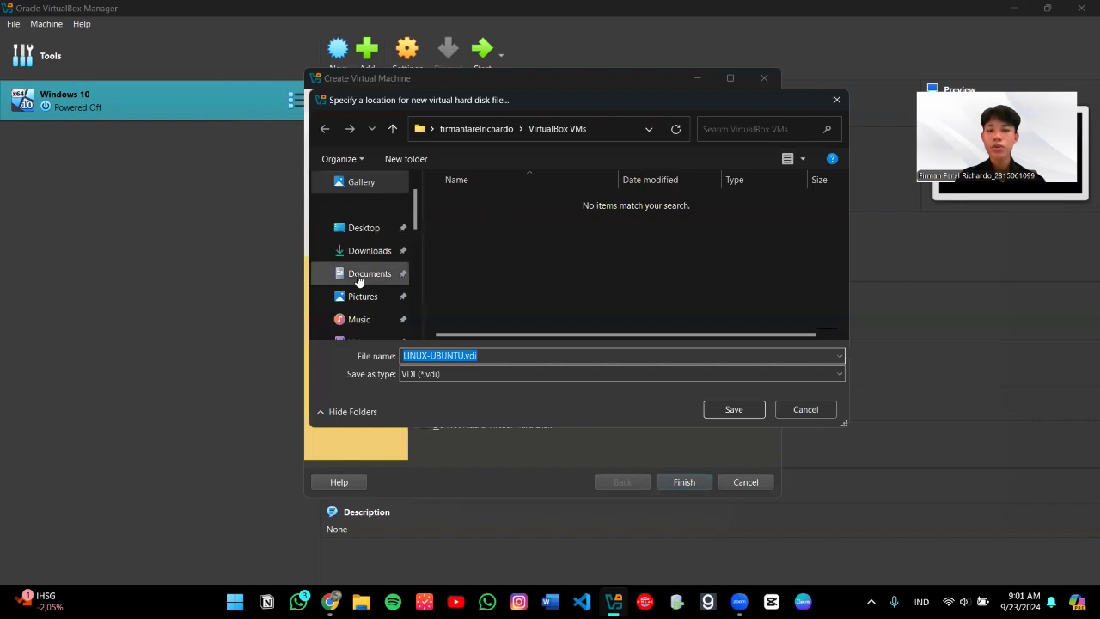
pyautogui.click(358, 281)
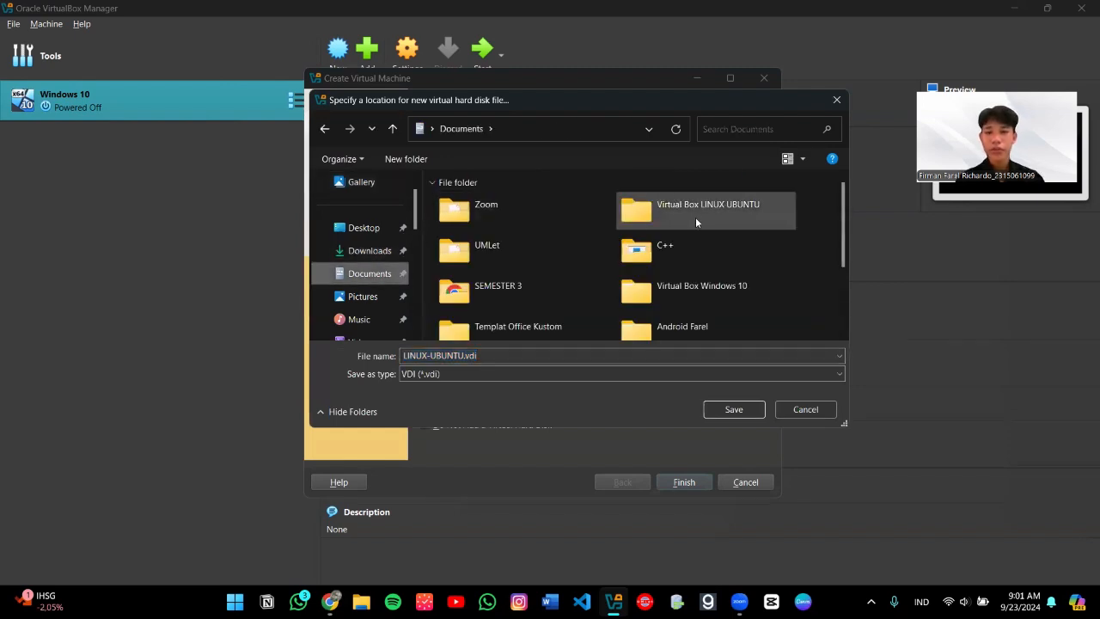
pyautogui.click(695, 217)
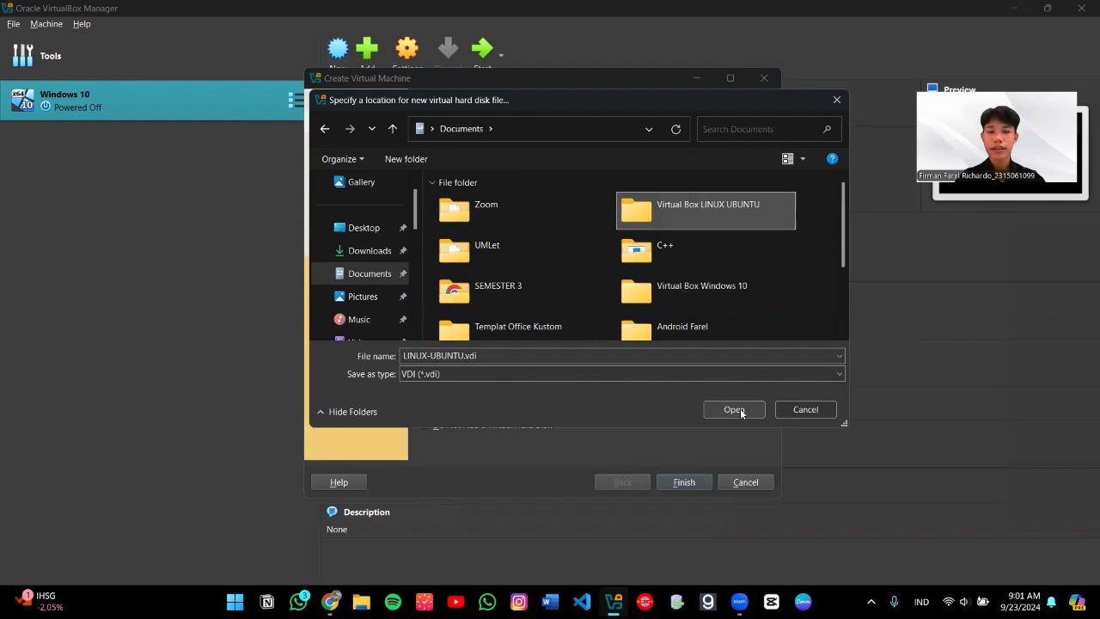
pyautogui.click(741, 411)
pyautogui.click(729, 410)
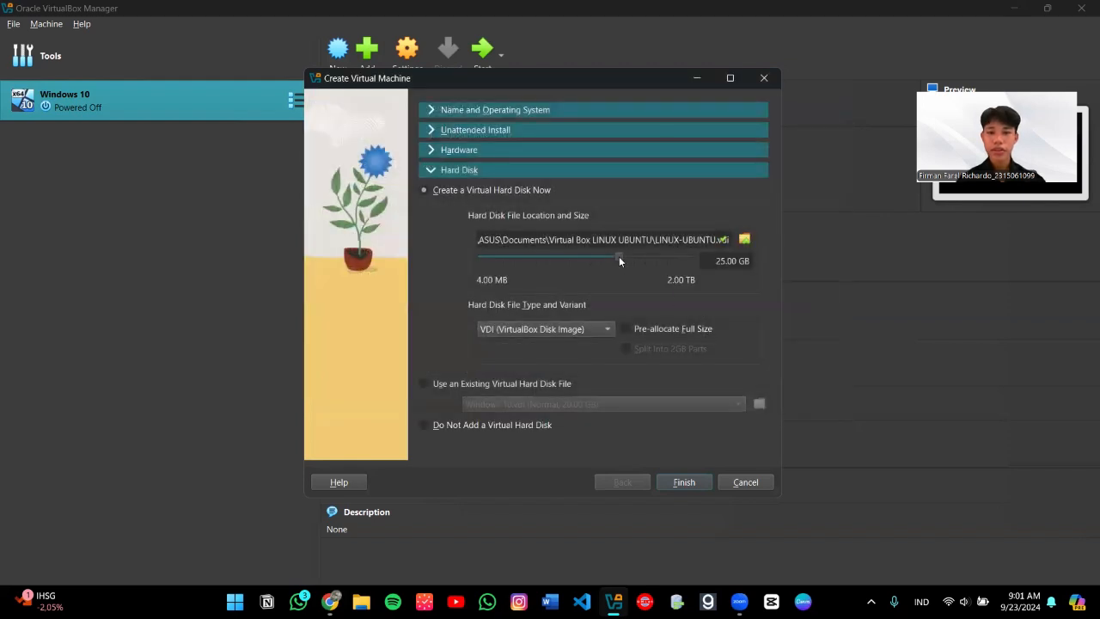
# Step: Set the virtual disk size to 30.00 GB and its file type to VHD
pyautogui.moveTo(617, 256); pyautogui.dragTo(622, 256)
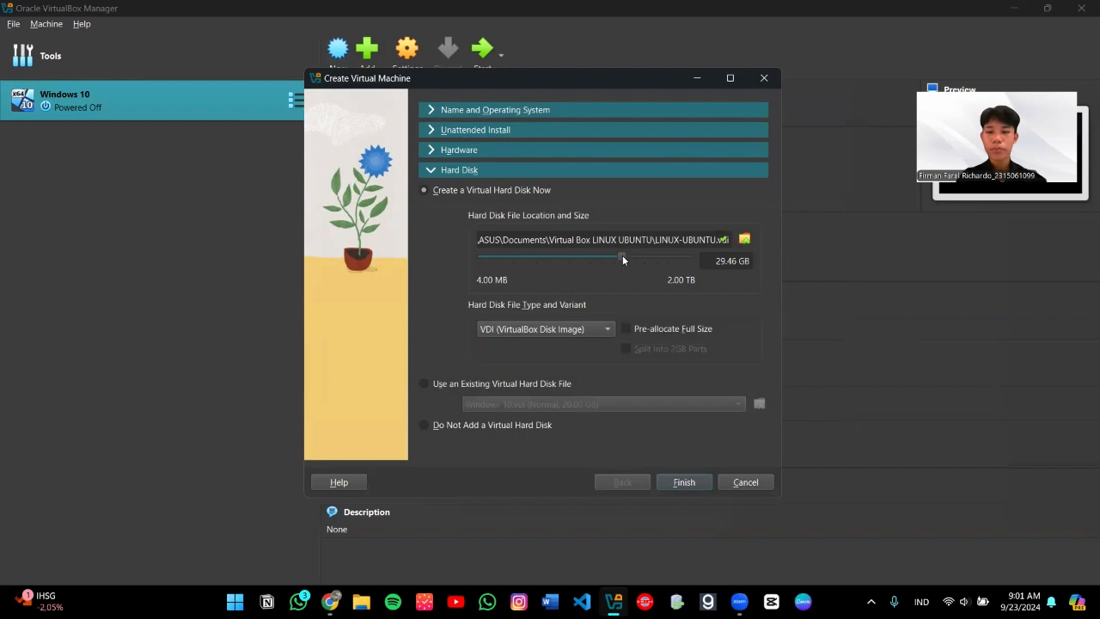
pyautogui.click(739, 260)
pyautogui.press('BackSpace')
pyautogui.write('0')
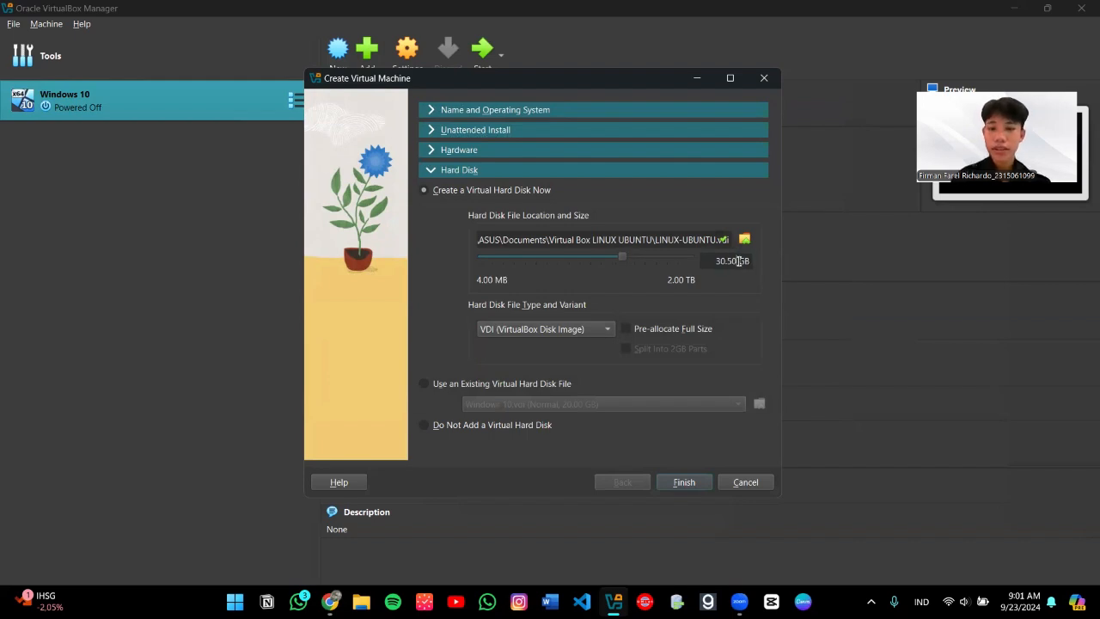
pyautogui.press('BackSpace')
pyautogui.write('0')
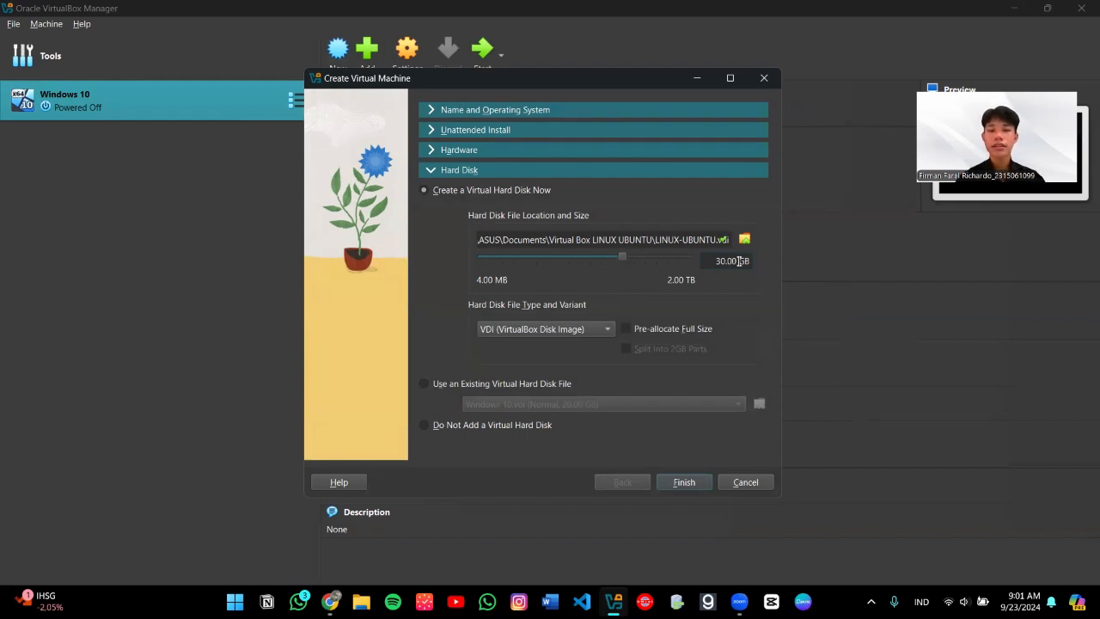
pyautogui.click(592, 330)
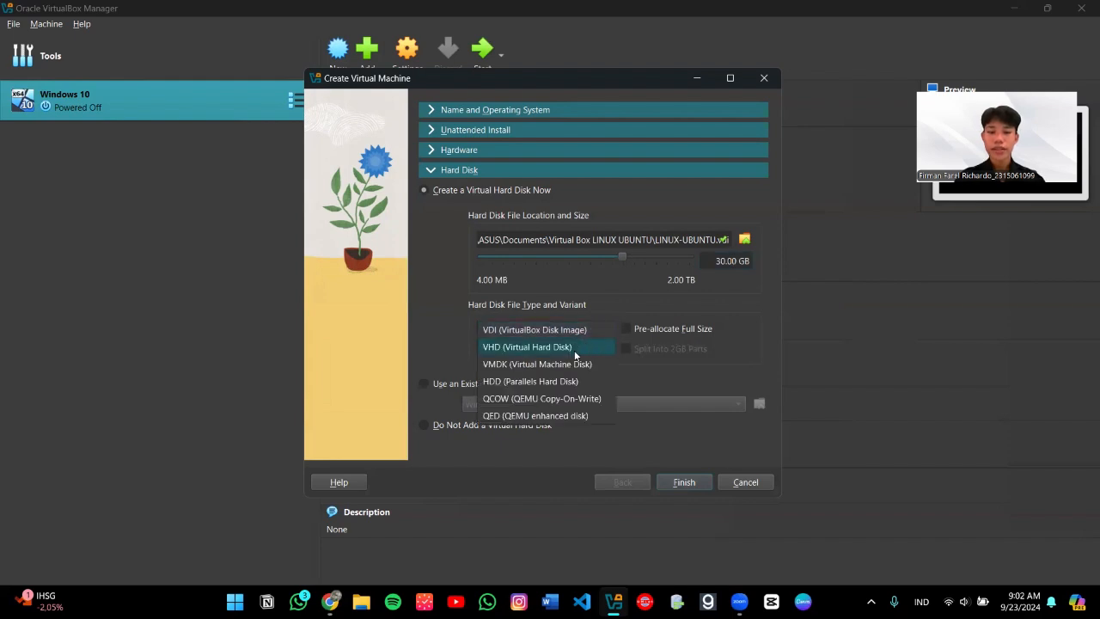
pyautogui.click(575, 348)
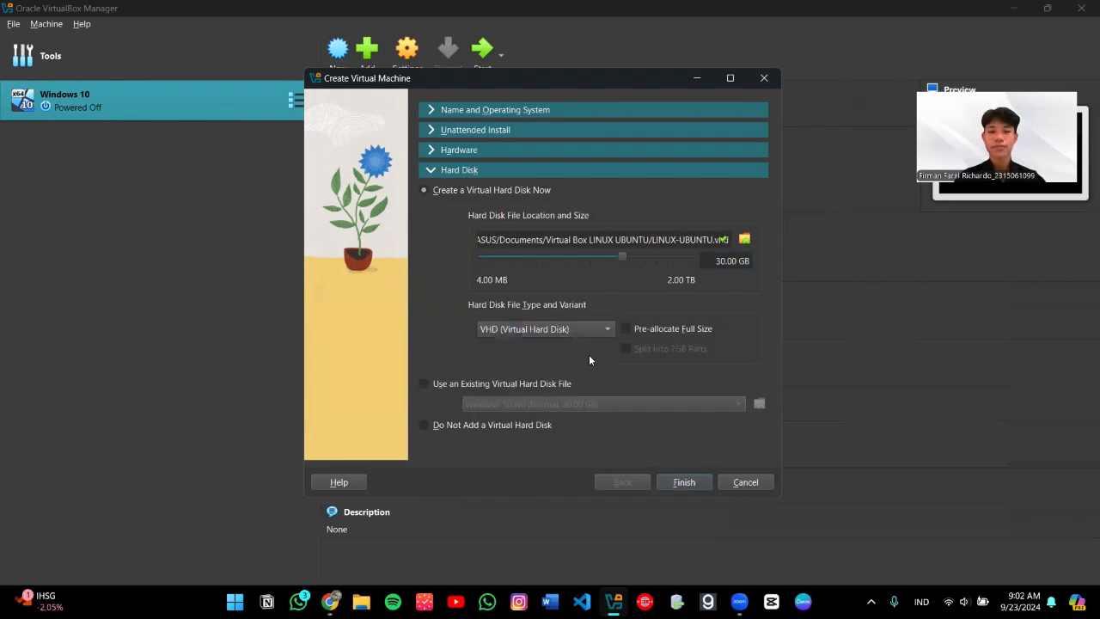
pyautogui.click(684, 483)
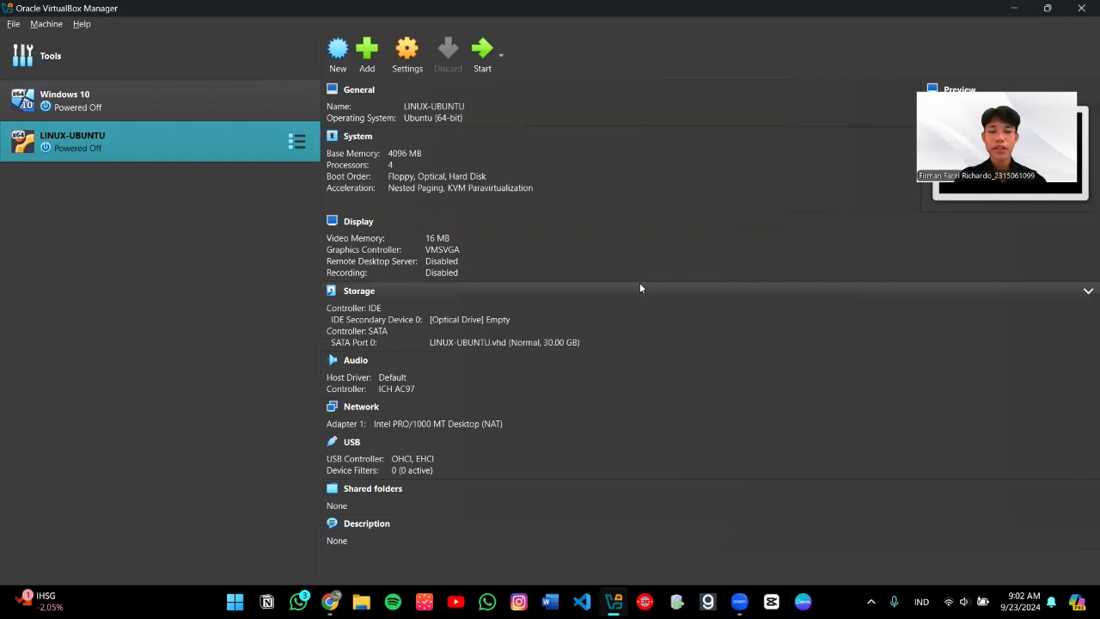
pyautogui.click(439, 323)
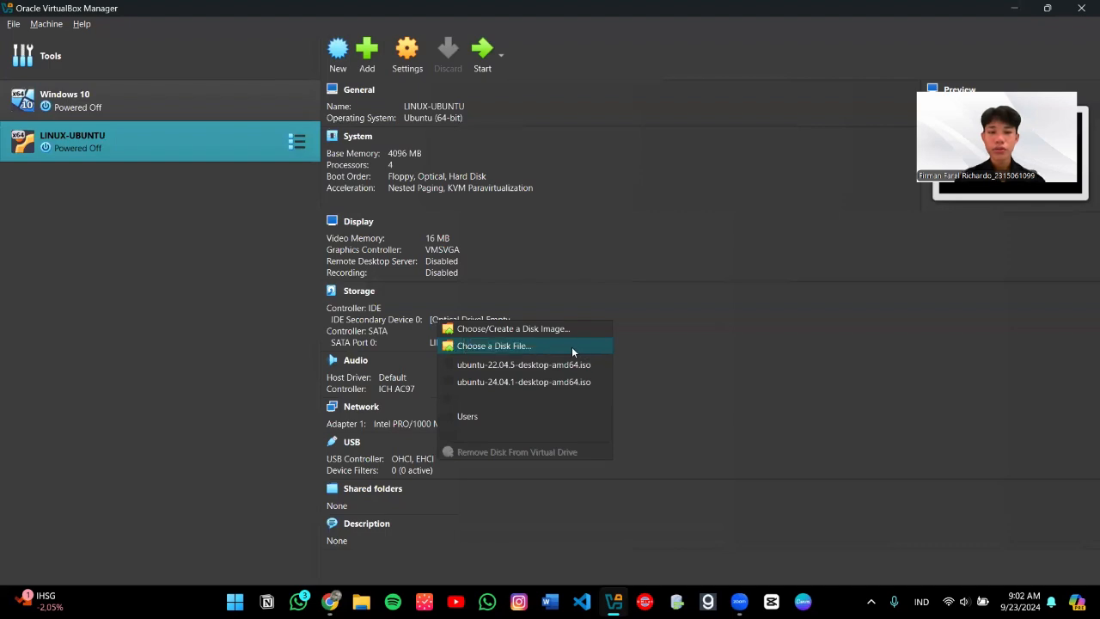
pyautogui.click(566, 348)
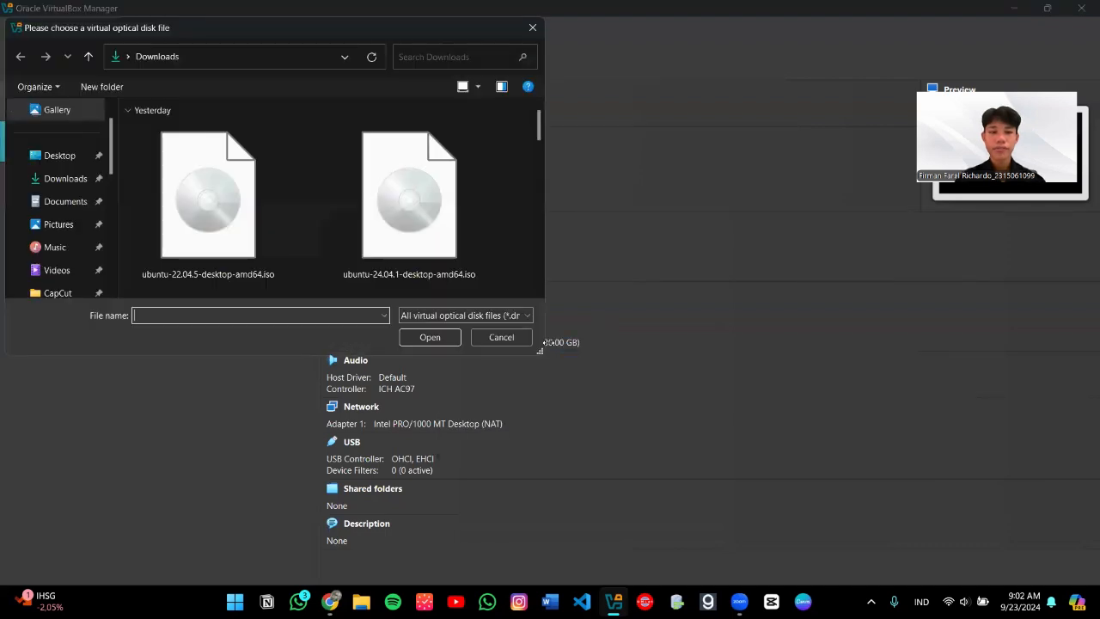
pyautogui.click(402, 250)
pyautogui.click(424, 338)
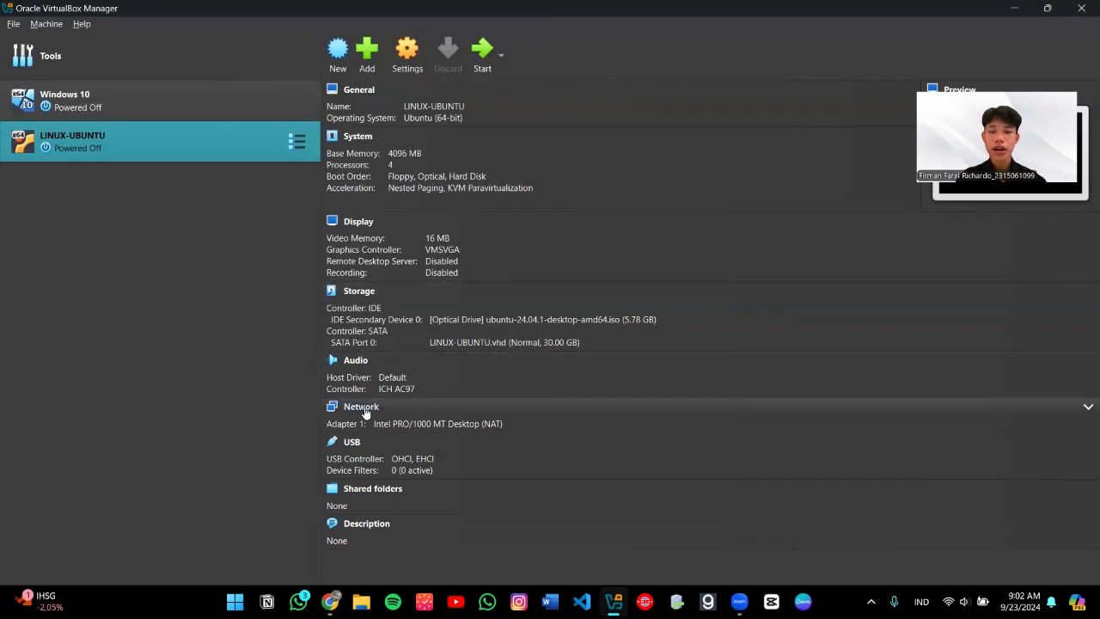
# Step: Attach LINUX-UBUNTU's network adapter to Internal Network 'intnet' and save the settings
pyautogui.click(362, 408)
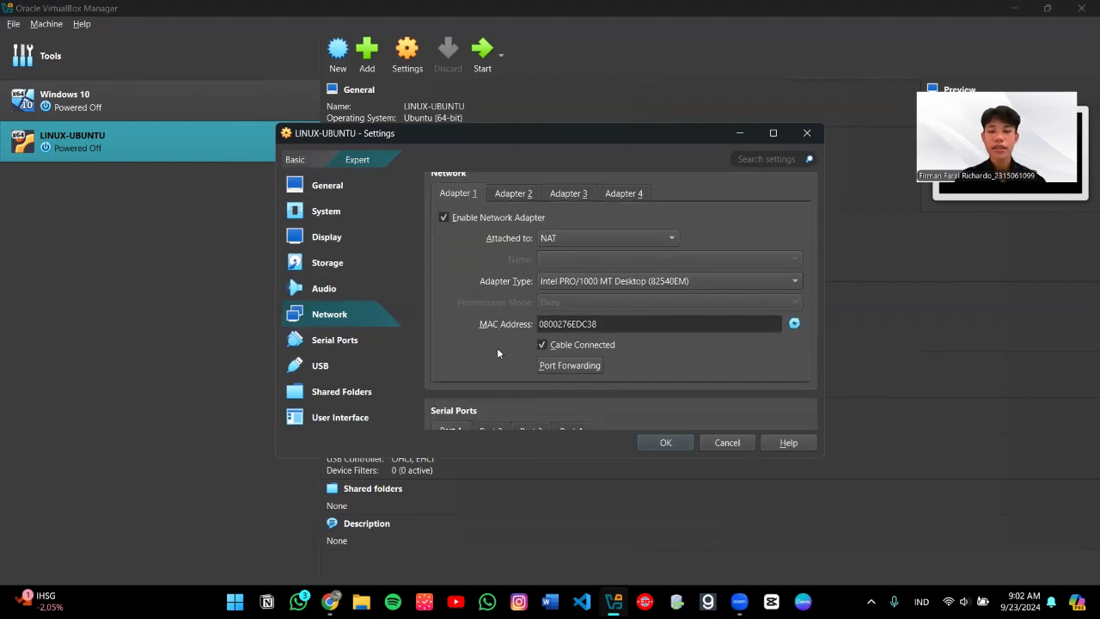
pyautogui.click(636, 239)
pyautogui.click(636, 239)
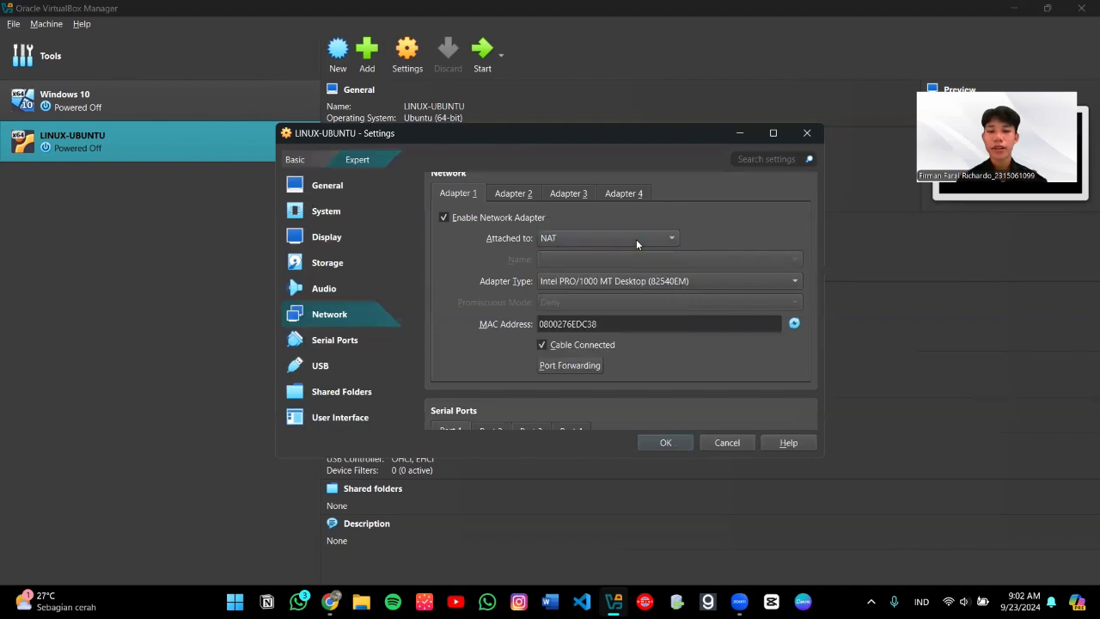
pyautogui.click(636, 239)
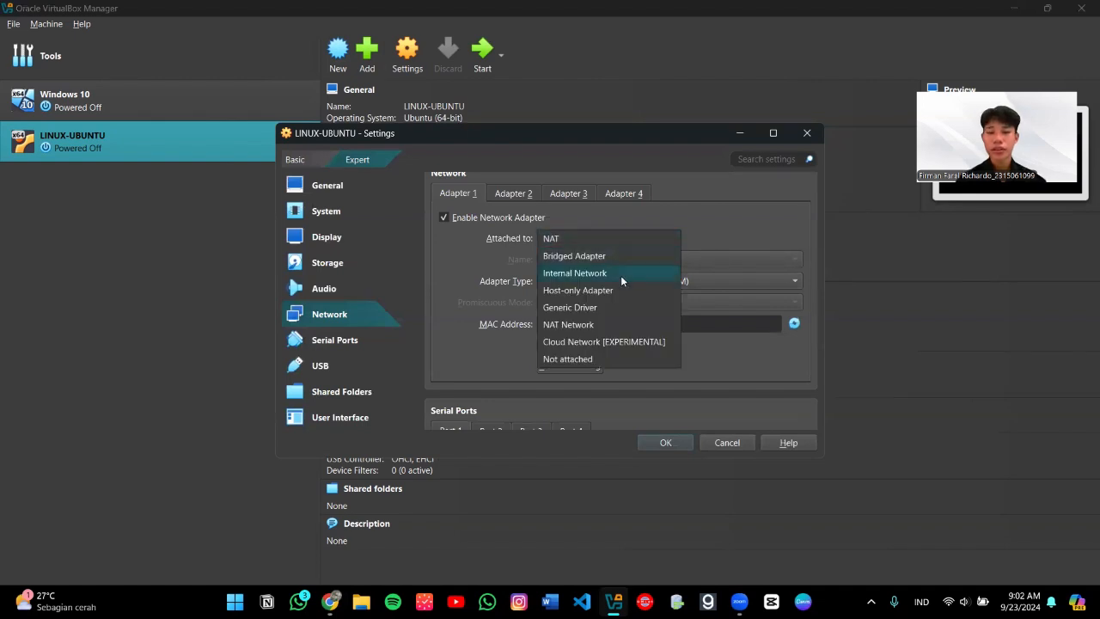
pyautogui.click(622, 275)
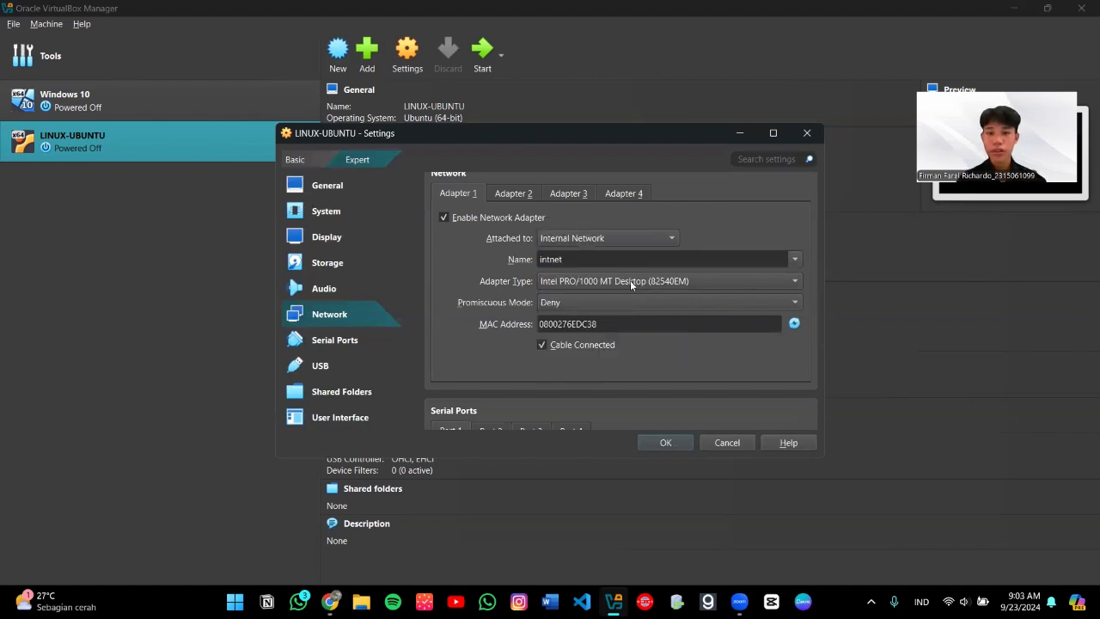
pyautogui.click(665, 444)
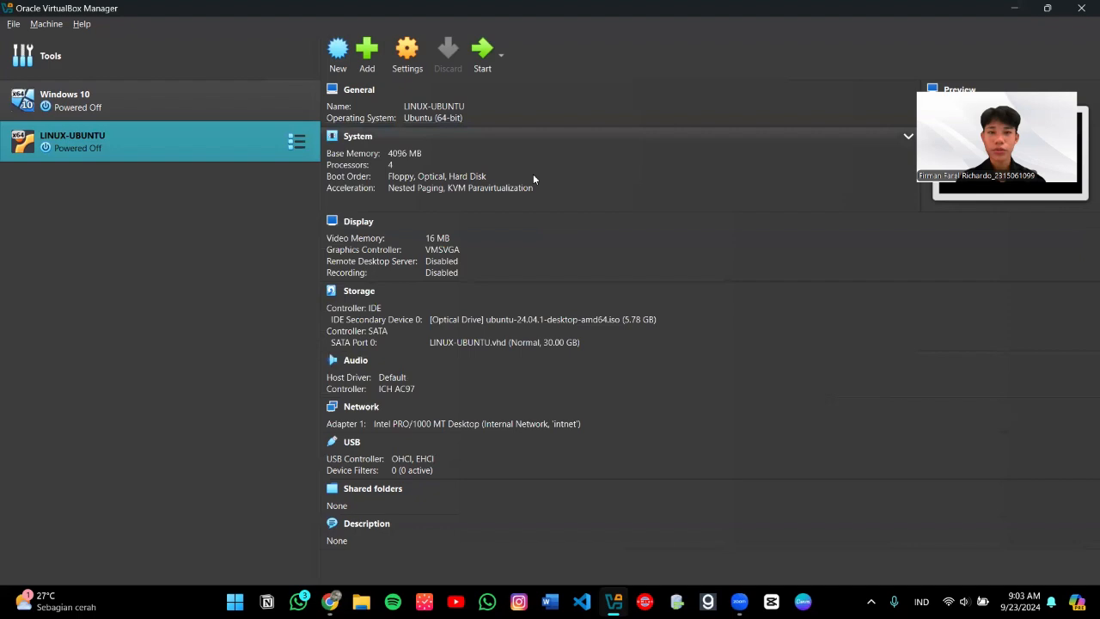
# Step: Start the LINUX-UBUNTU VM and bring its window forward at the GNU GRUB menu
pyautogui.click(482, 66)
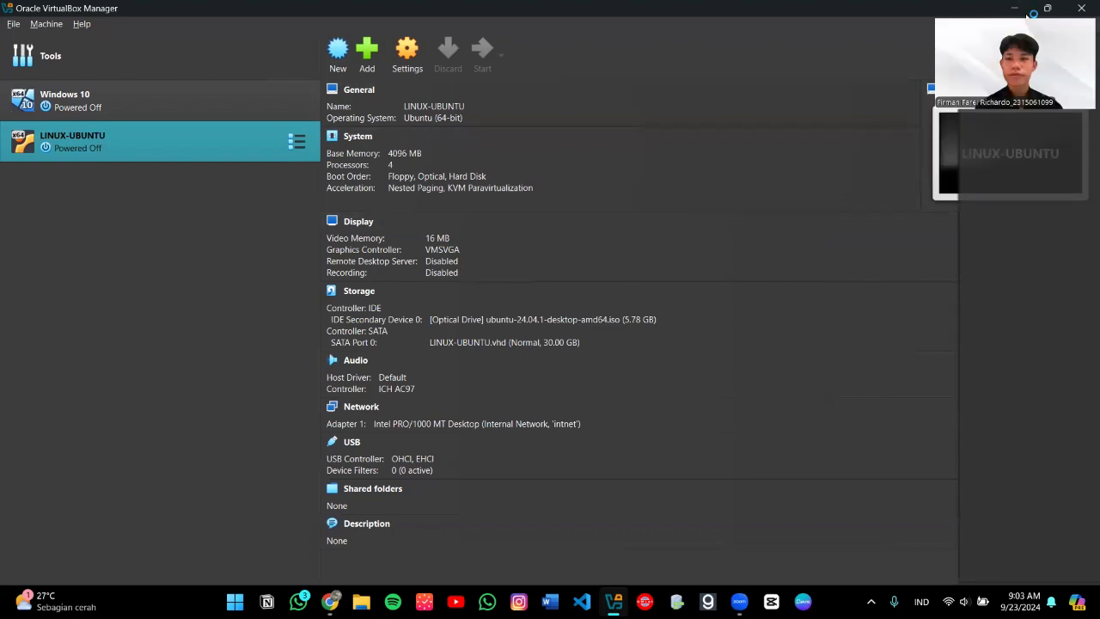
pyautogui.moveTo(926, 56); pyautogui.dragTo(916, 56)
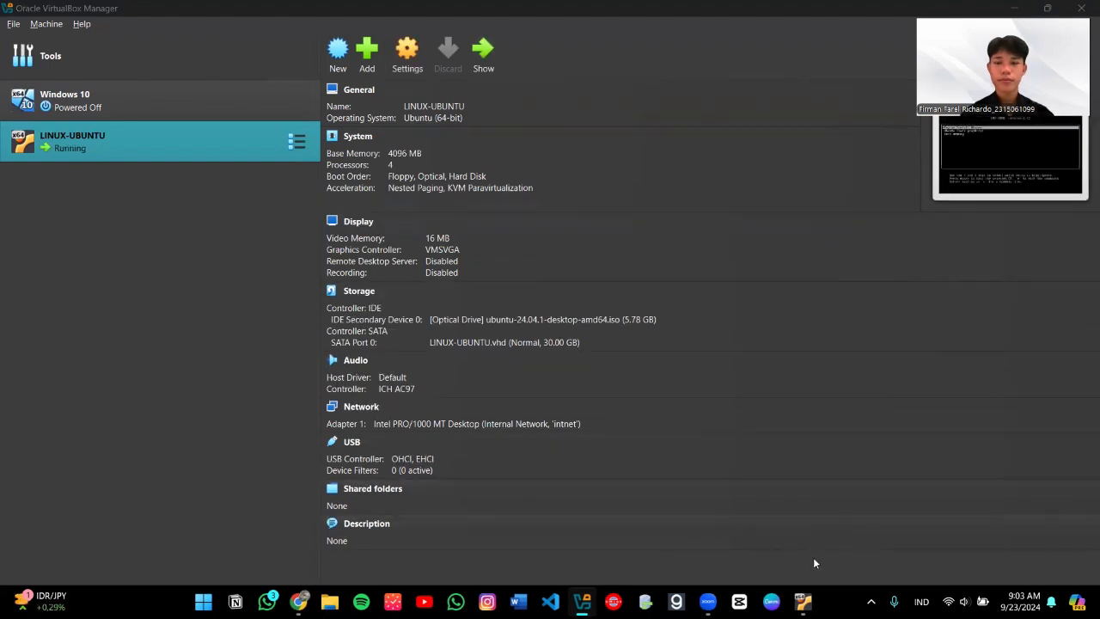
pyautogui.moveTo(805, 597)
pyautogui.click(802, 526)
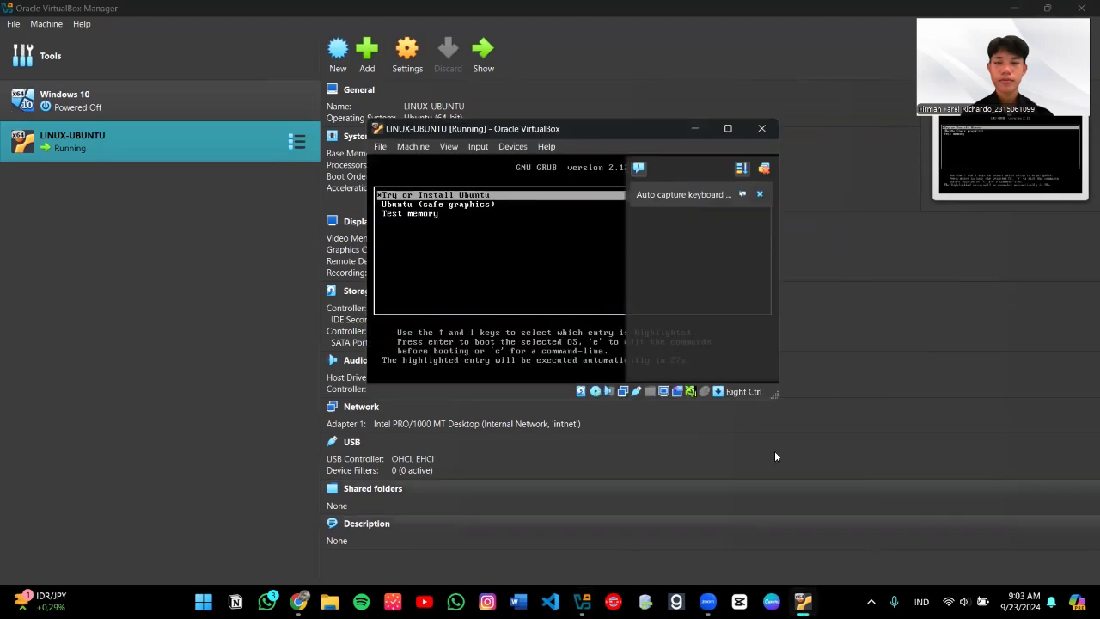
# Step: Maximize the VM window and boot 'Try or Install Ubuntu' into the installer
pyautogui.click(727, 129)
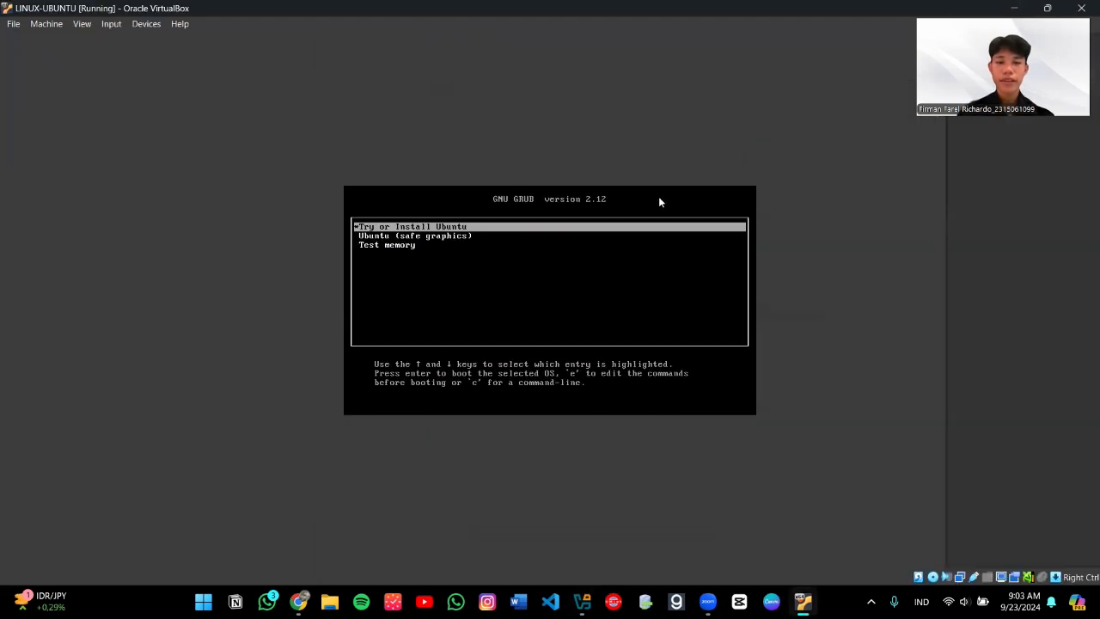
pyautogui.press('Return')
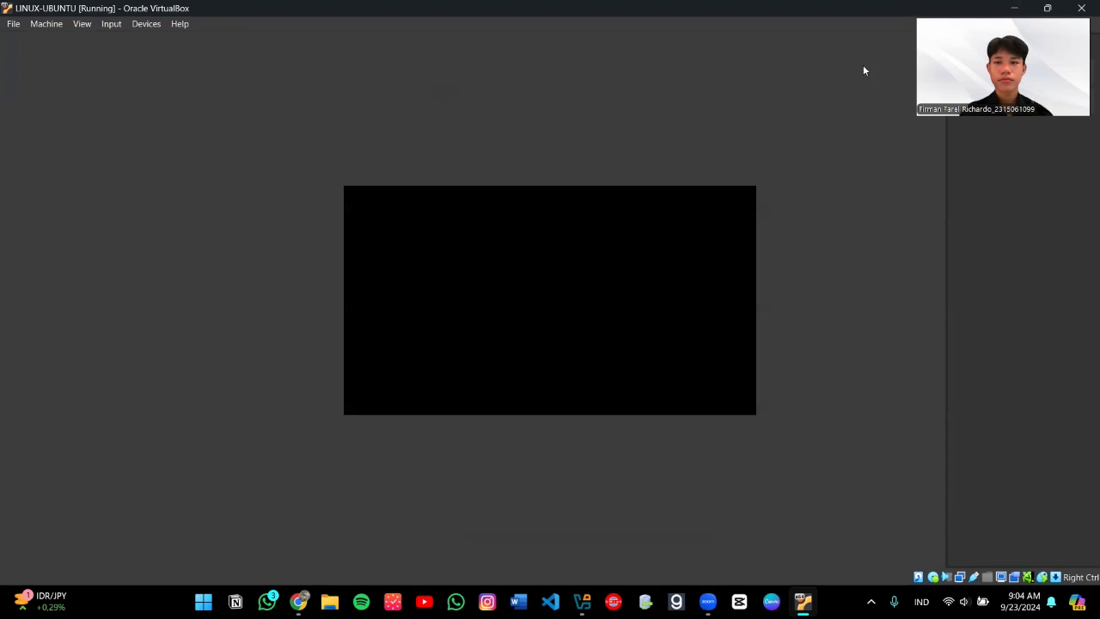
pyautogui.click(899, 313)
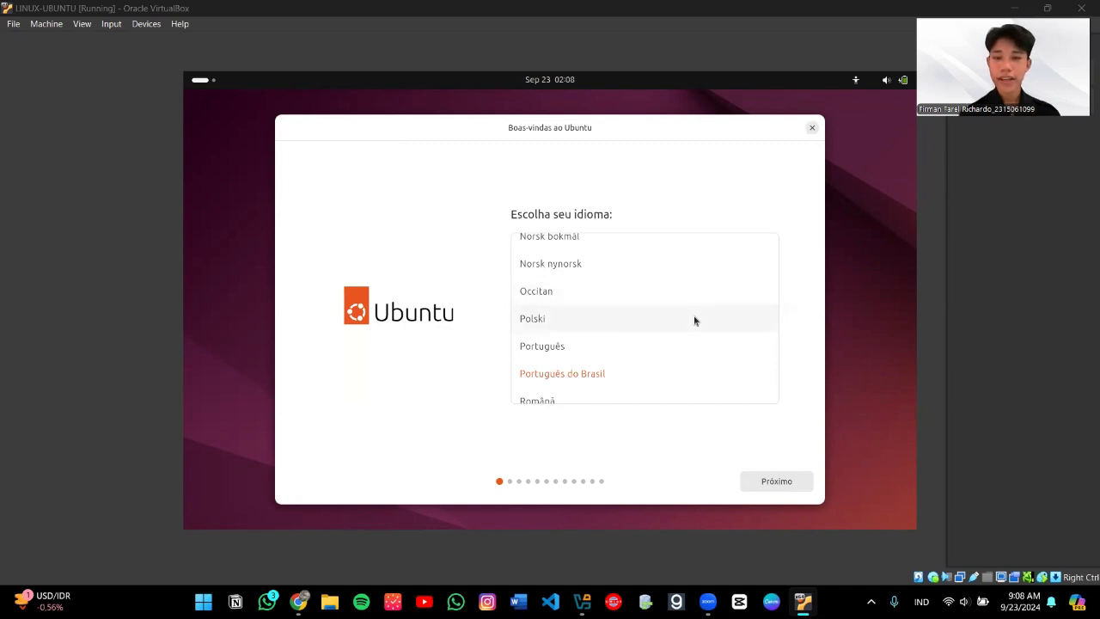
# Step: Choose English as installer language, keep default accessibility and the English (US) keyboard layout
pyautogui.scroll(1, 533, 250)
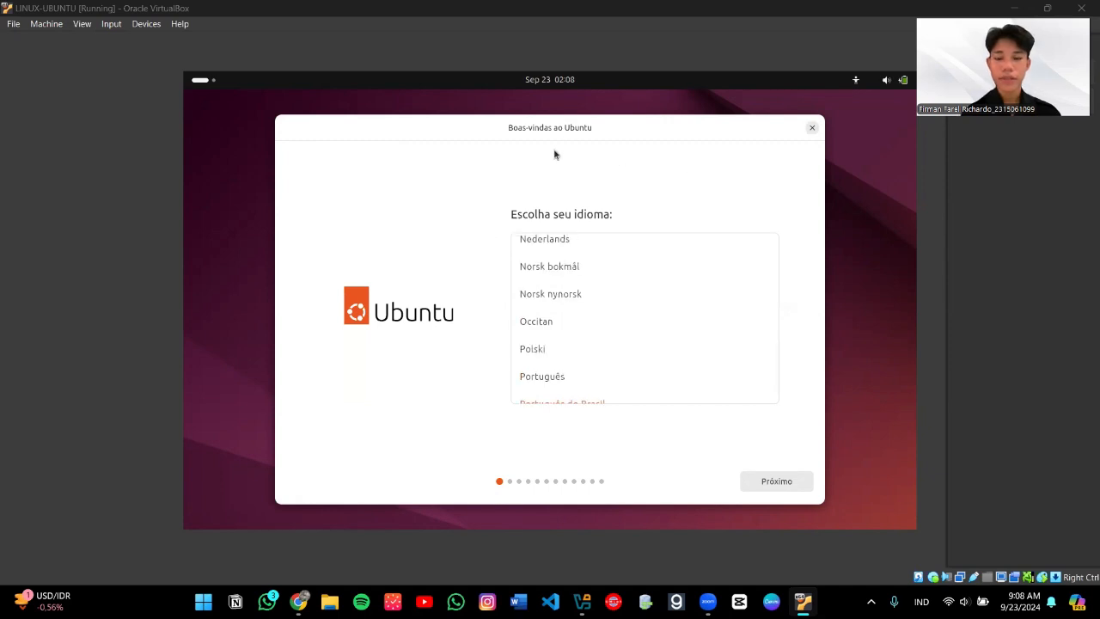
pyautogui.scroll(11, 564, 318)
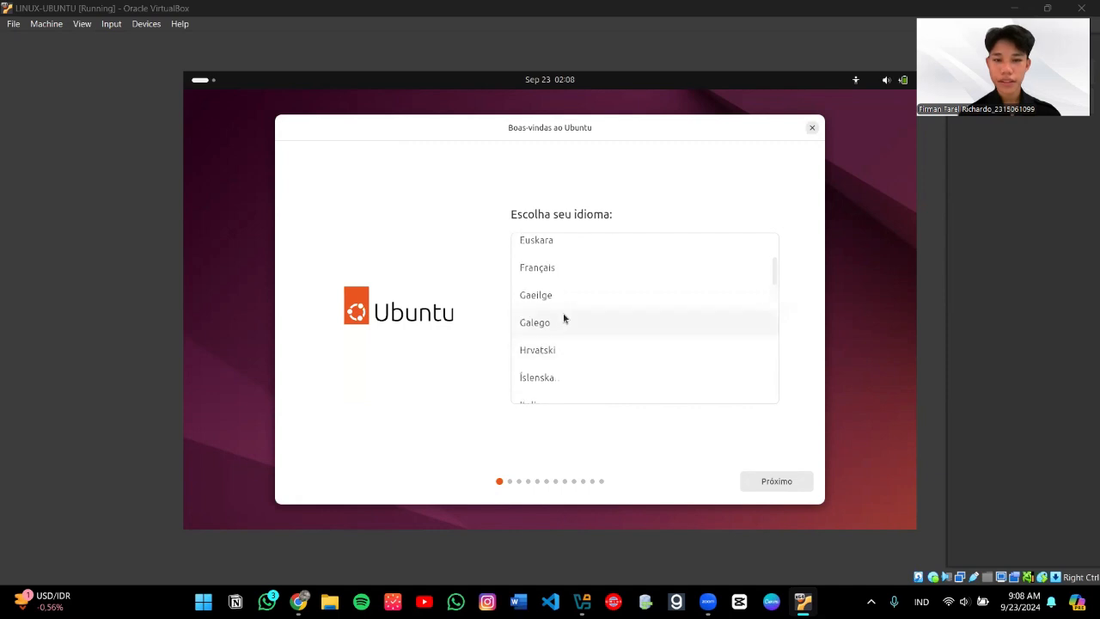
pyautogui.scroll(2, 563, 318)
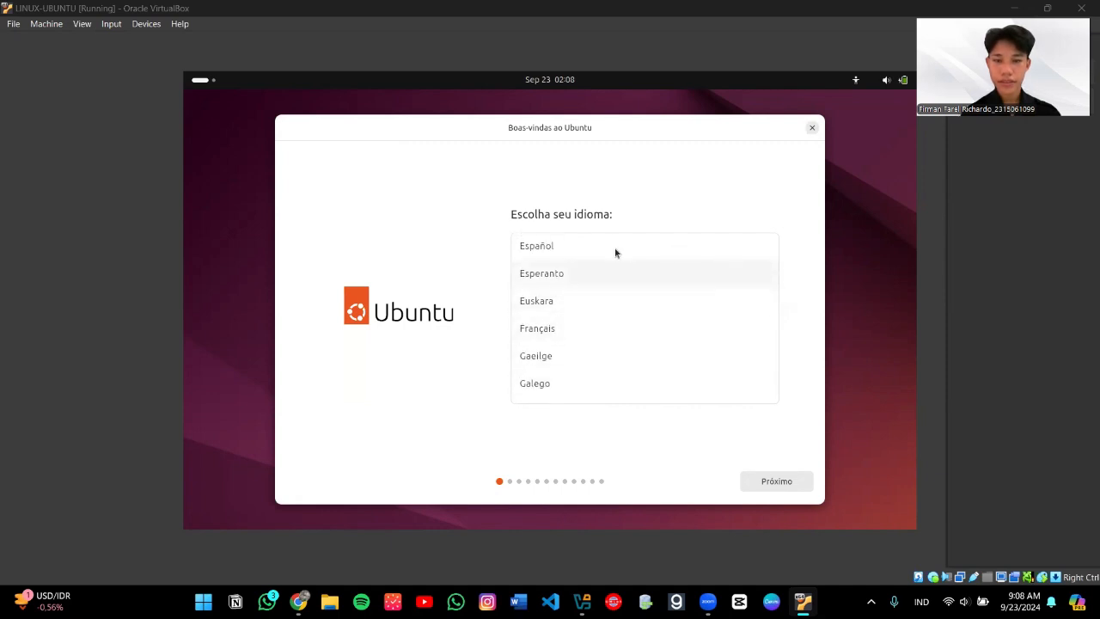
pyautogui.scroll(1, 615, 253)
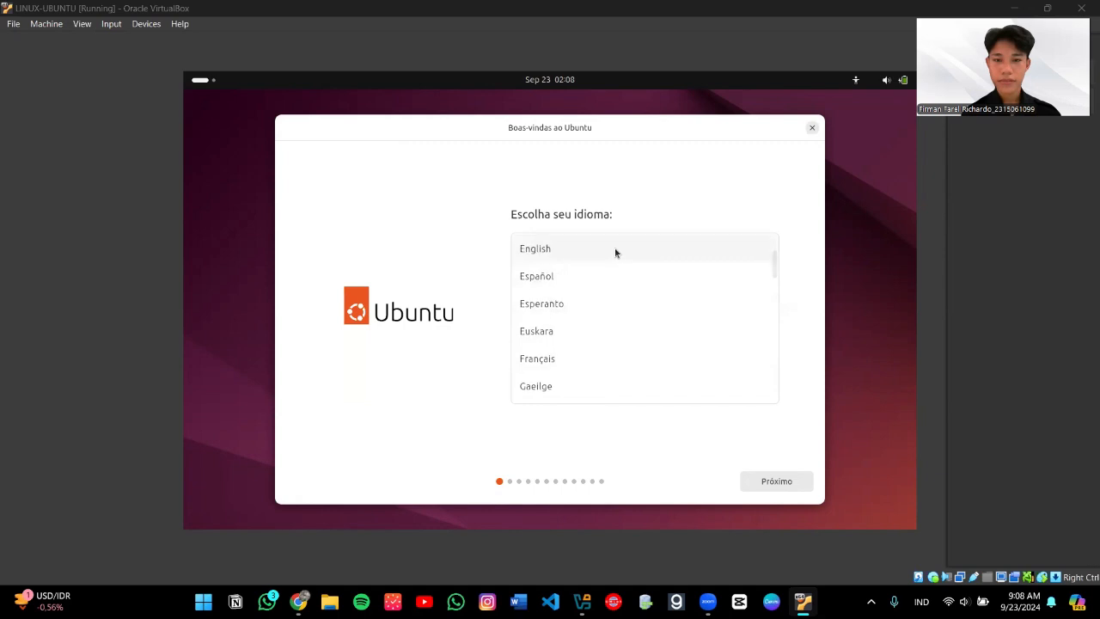
pyautogui.click(615, 253)
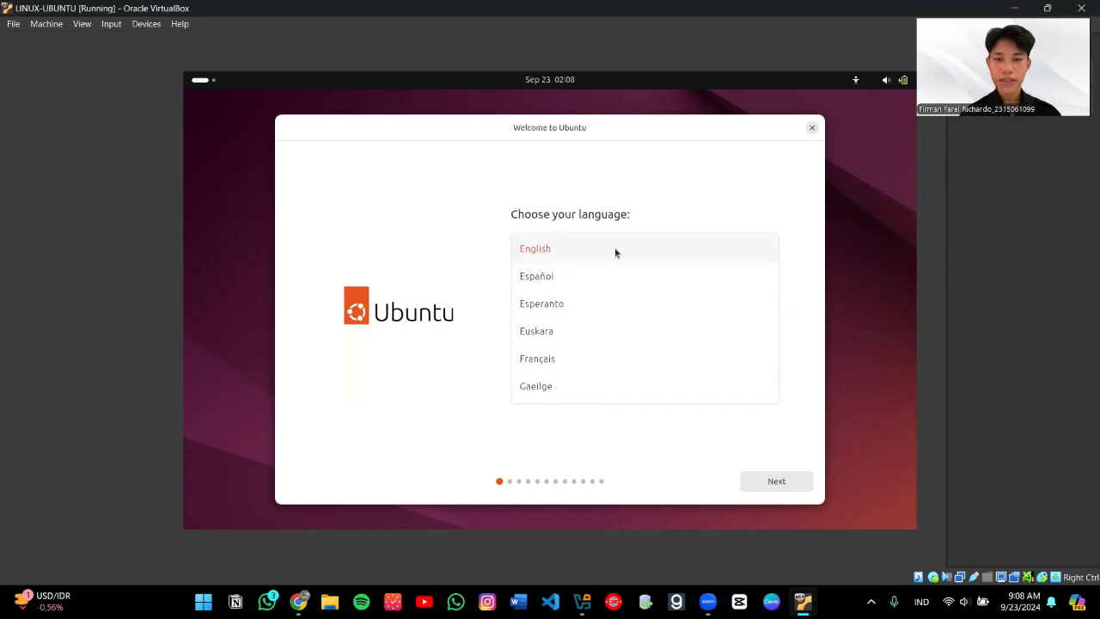
pyautogui.click(791, 482)
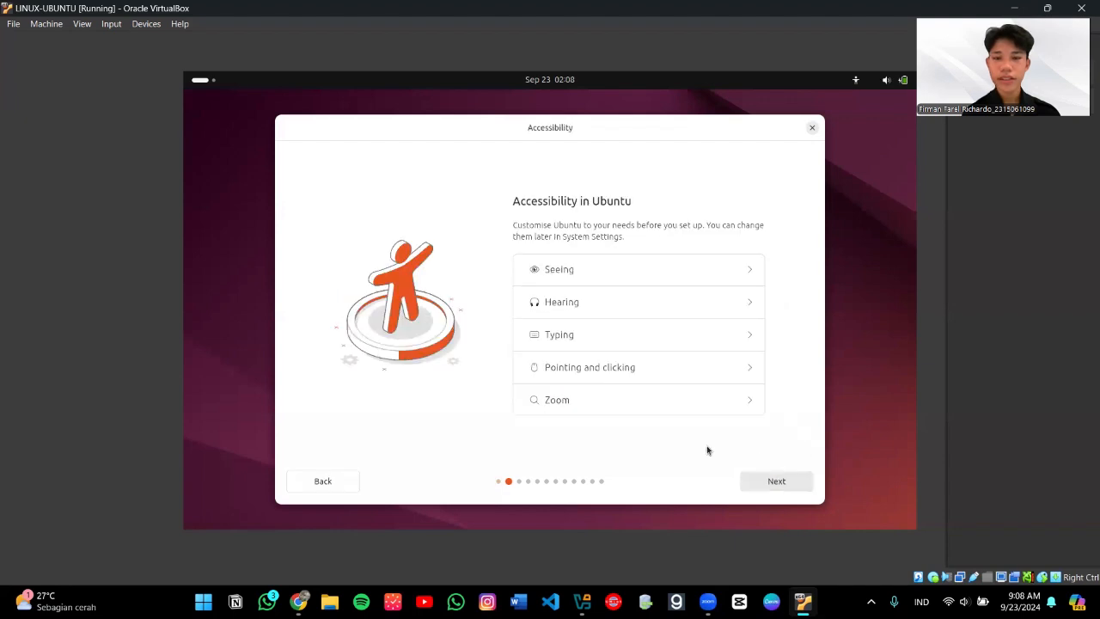
pyautogui.click(776, 481)
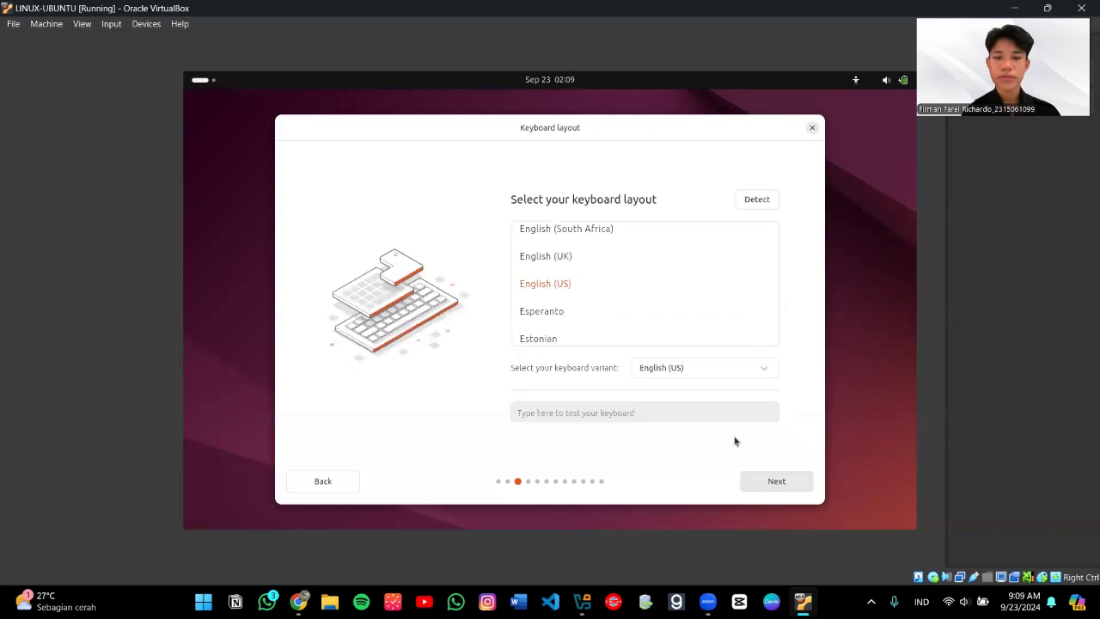
pyautogui.click(781, 482)
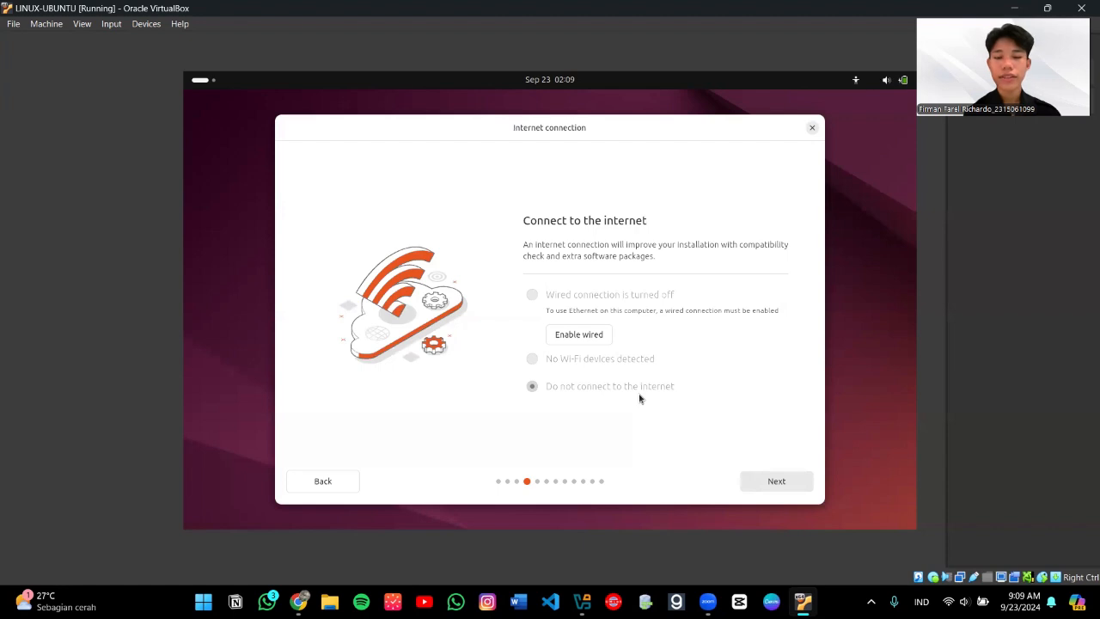
# Step: Continue offline, pick interactive install with default apps, and opt in to third-party graphics and Wi-Fi software
pyautogui.click(766, 484)
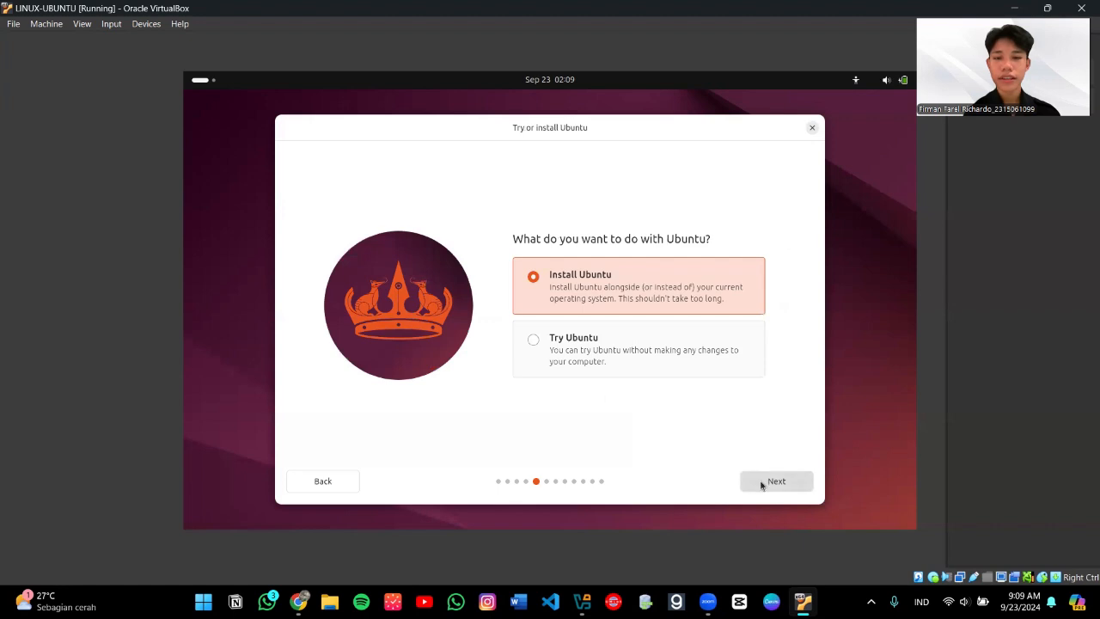
pyautogui.click(760, 484)
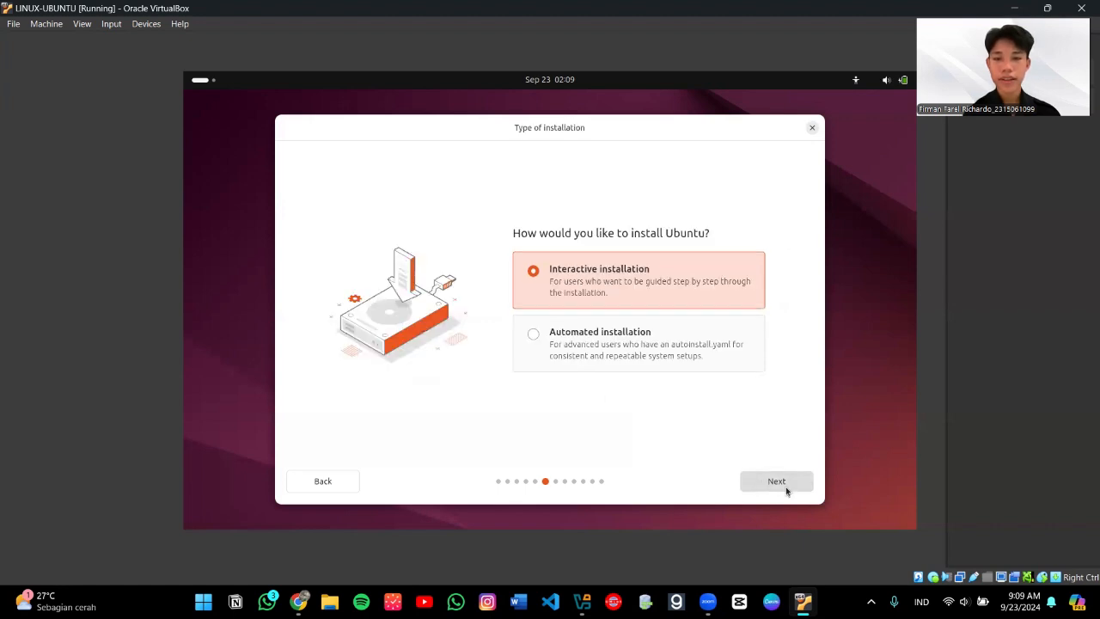
pyautogui.click(785, 489)
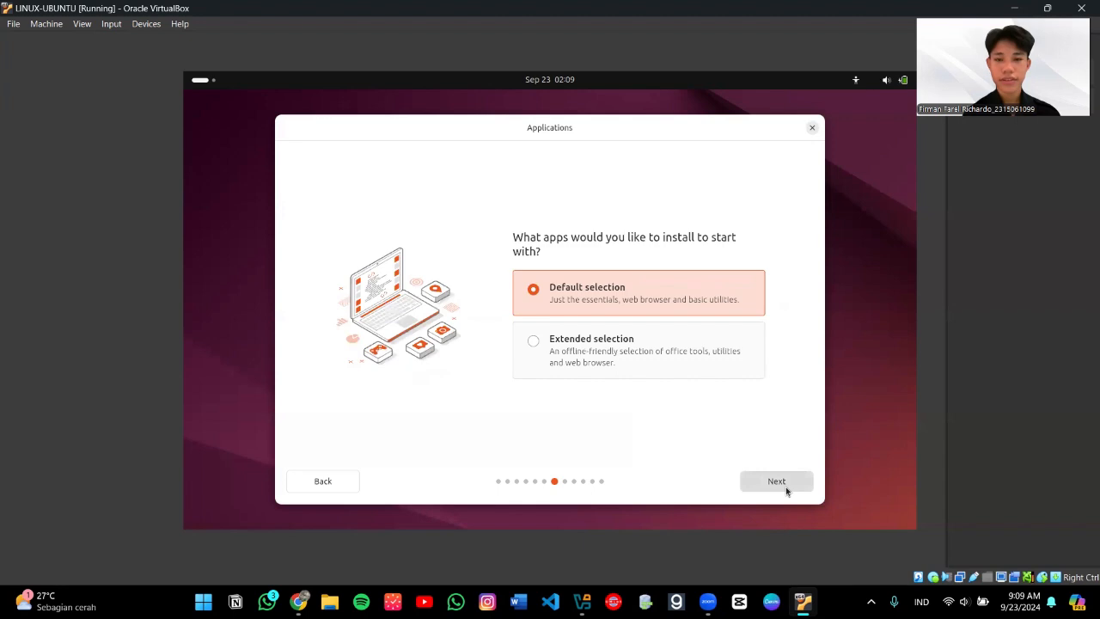
pyautogui.click(784, 484)
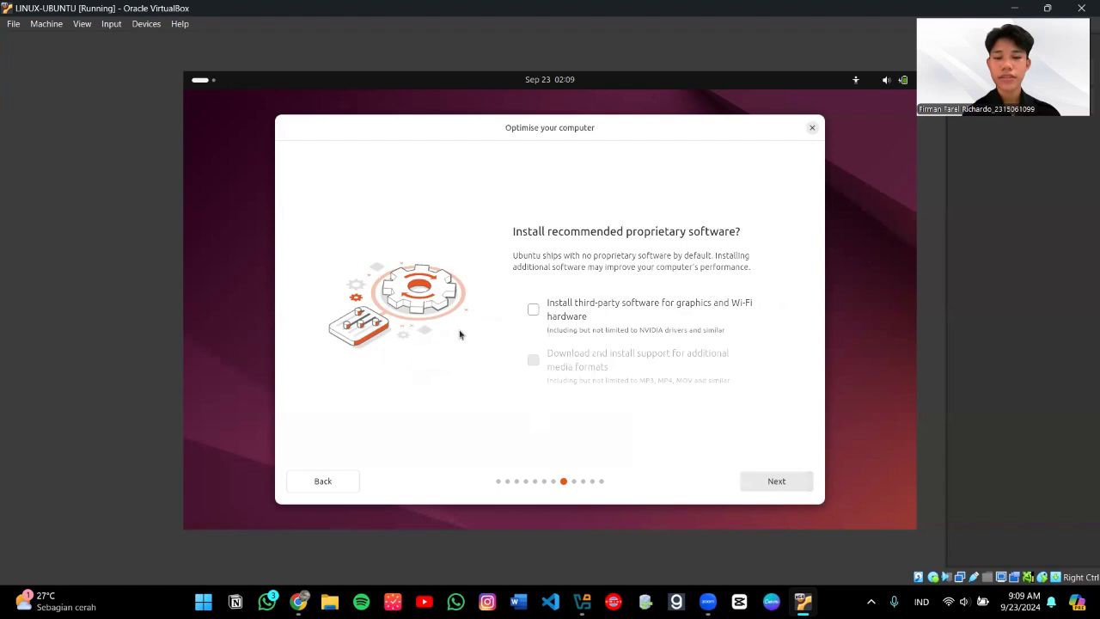
pyautogui.click(530, 313)
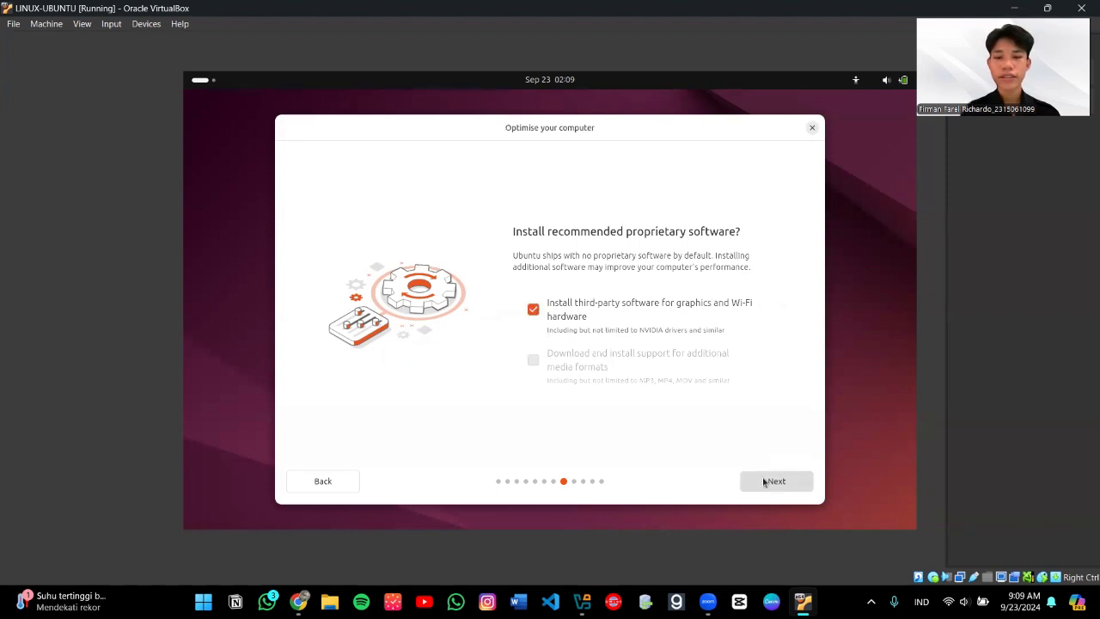
# Step: Move from the Optimise page to Disk setup, keeping 'Erase disk and install Ubuntu'
pyautogui.click(765, 482)
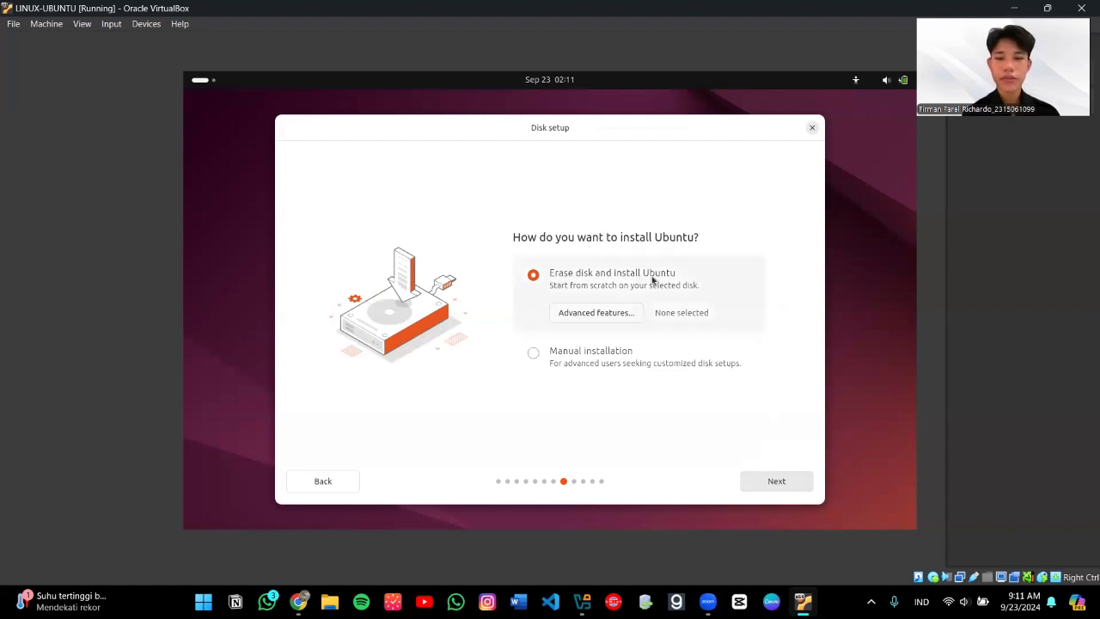
# Step: Accept erasing the disk and enter the user's name on the account page
pyautogui.click(762, 481)
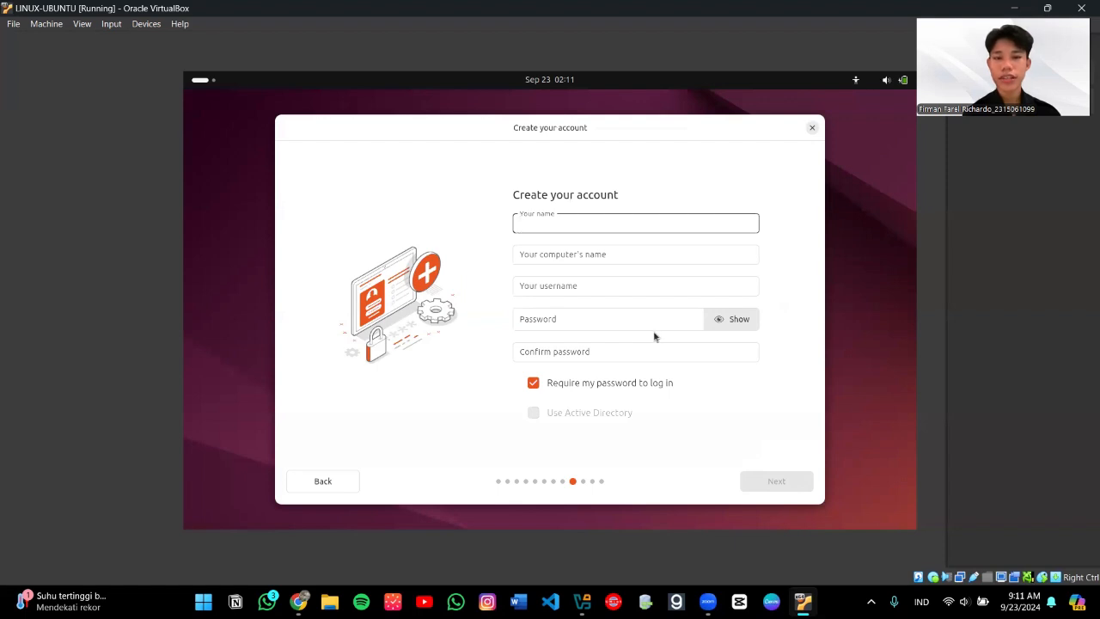
pyautogui.click(617, 226)
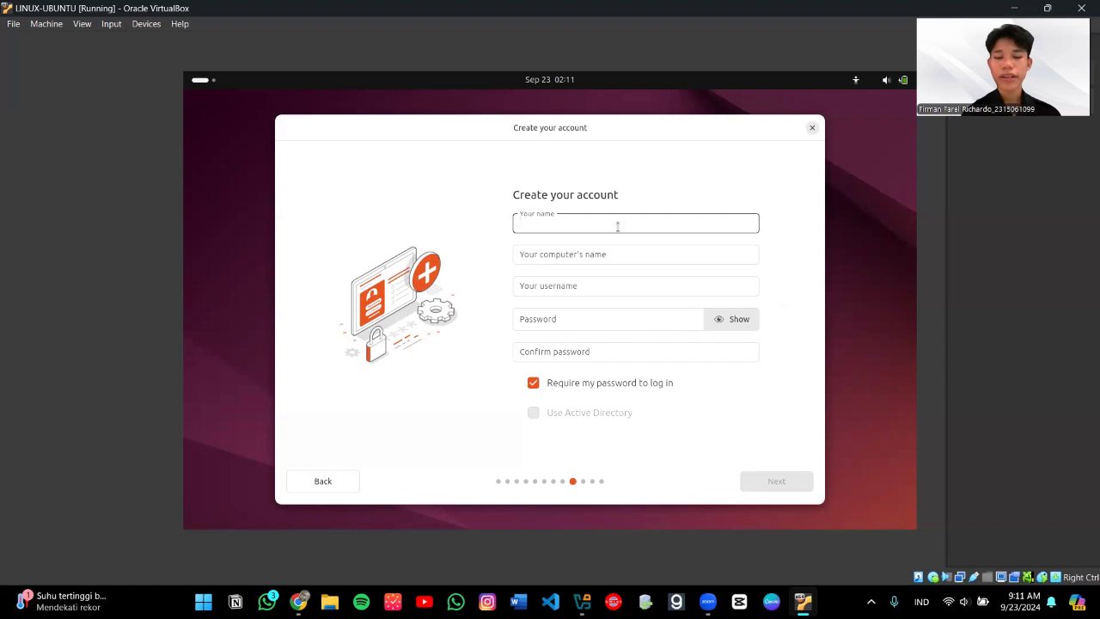
pyautogui.write('Linux')
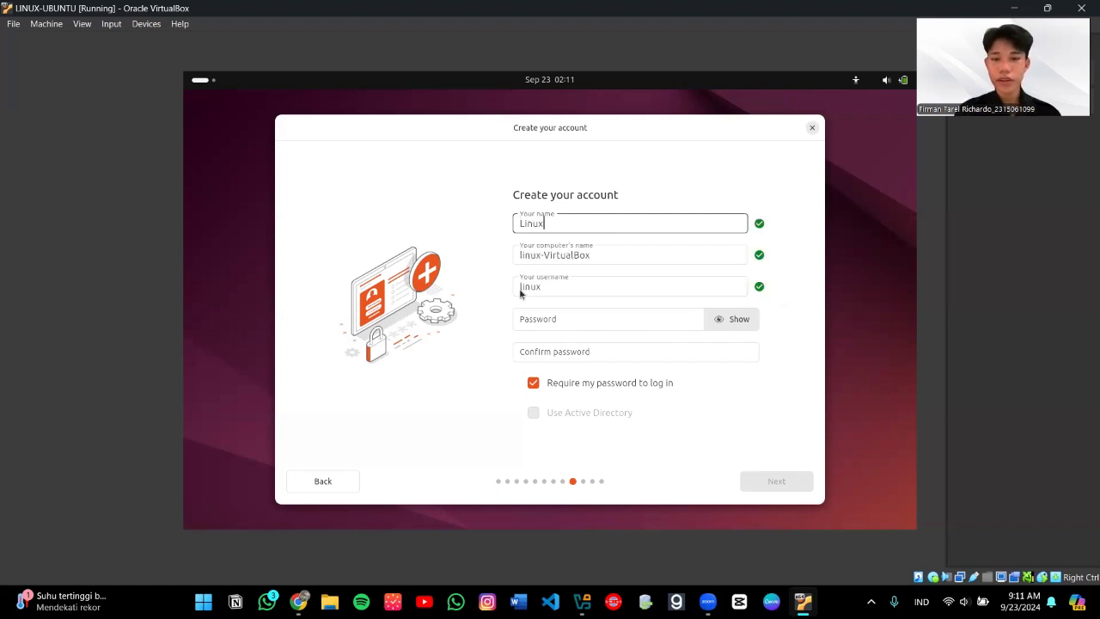
# Step: Set the account password, reveal it to check it, confirm it, and continue
pyautogui.click(550, 314)
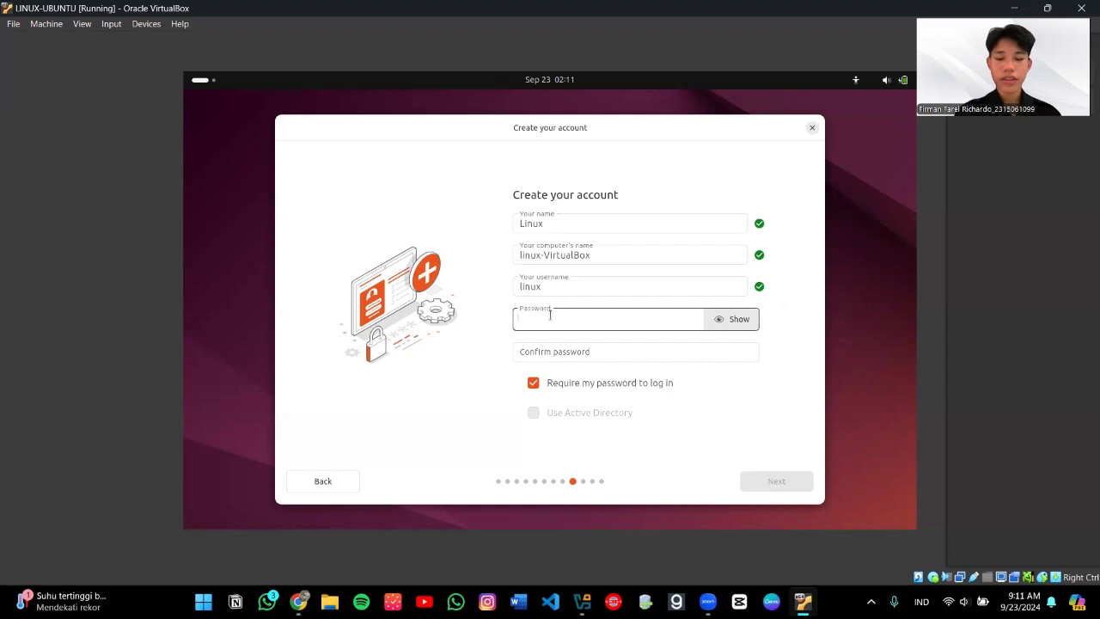
pyautogui.write('l')
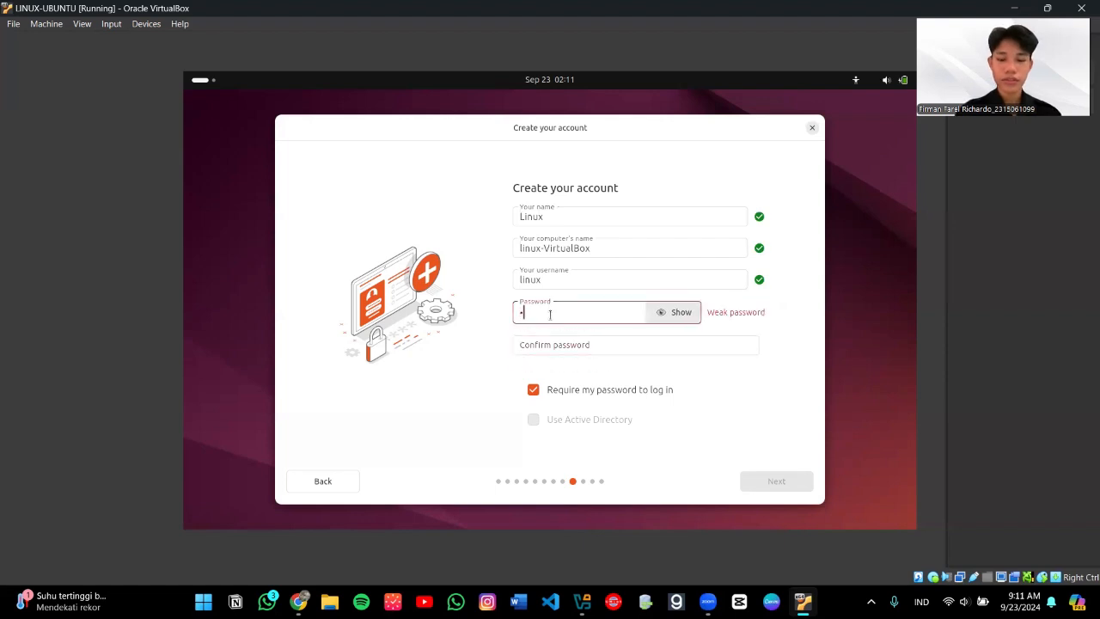
pyautogui.write('inux12')
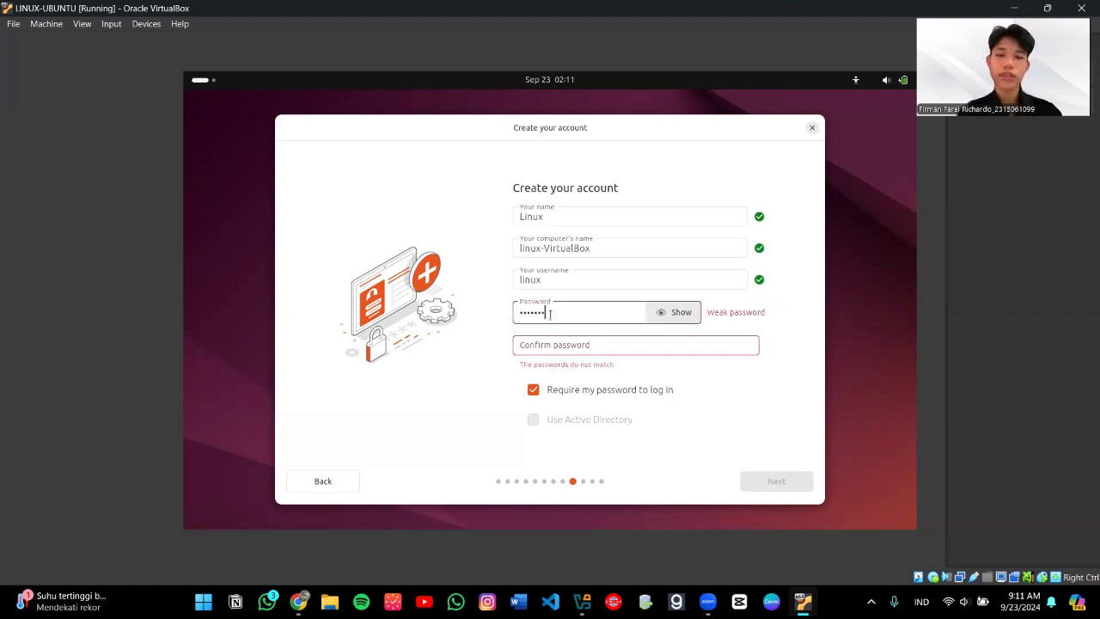
pyautogui.write('3')
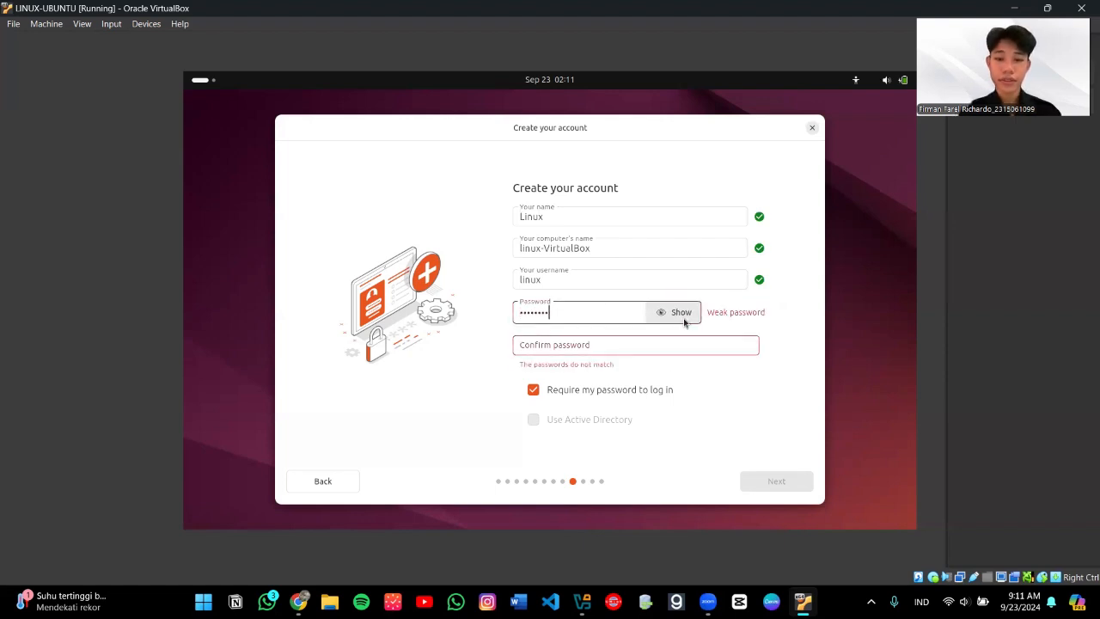
pyautogui.click(684, 322)
pyautogui.click(617, 347)
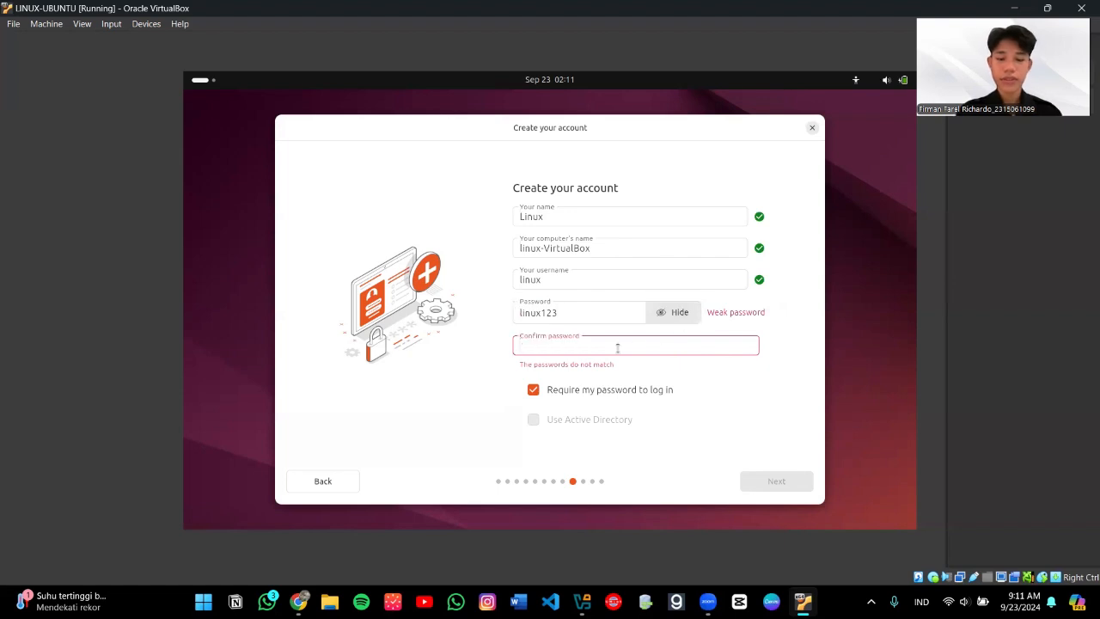
pyautogui.write('linux1')
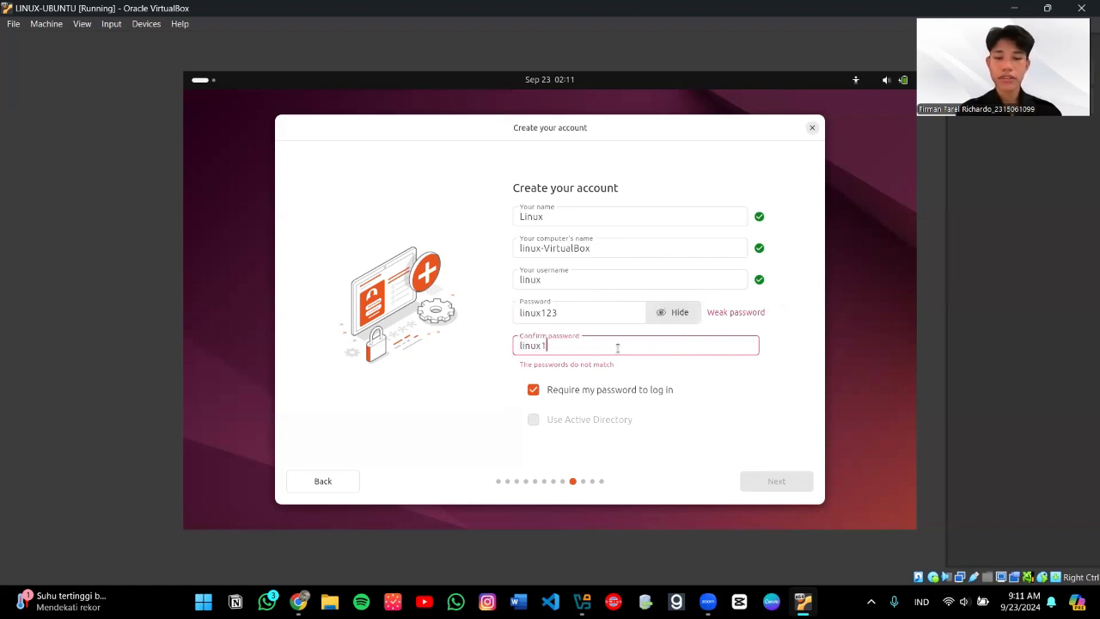
pyautogui.write('23')
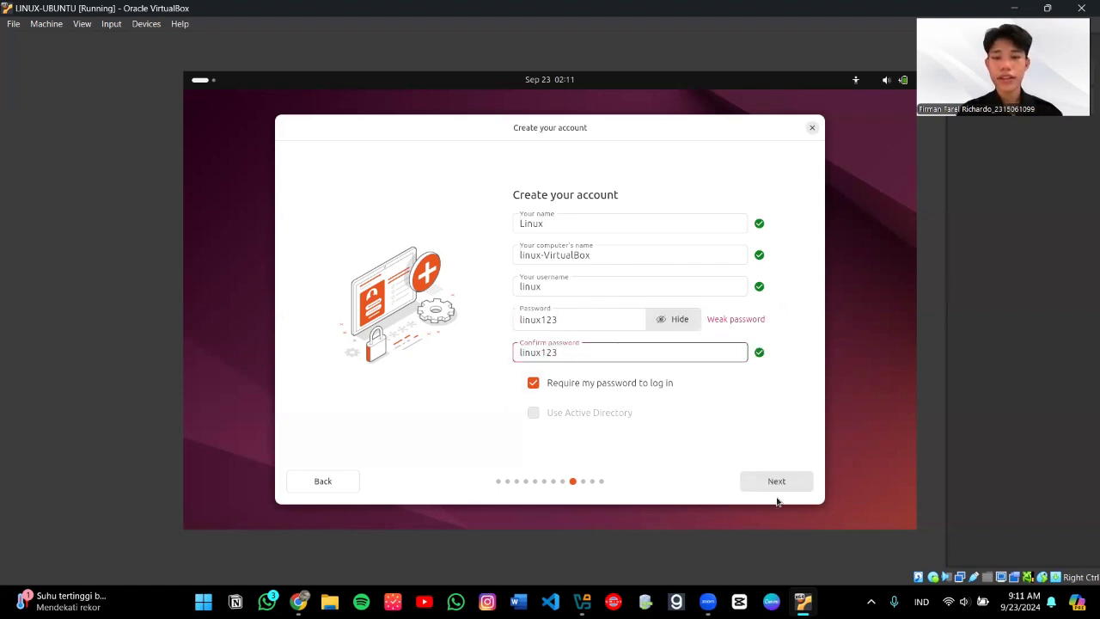
pyautogui.click(778, 488)
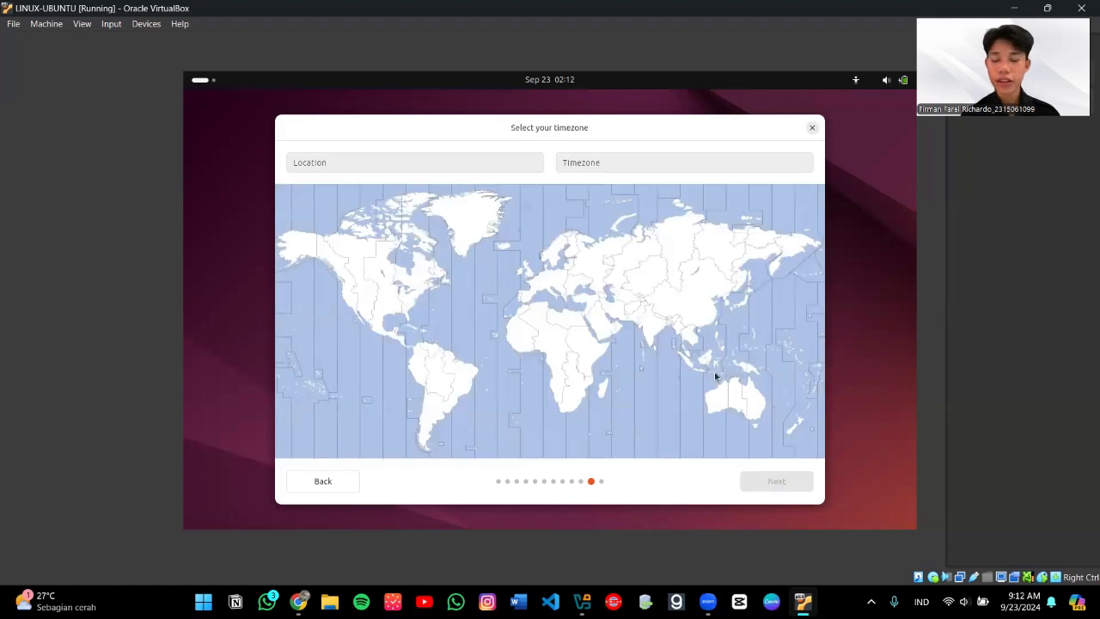
# Step: Pick Indonesia on the map so the timezone becomes Asia/Jakarta, then continue to review
pyautogui.click(685, 370)
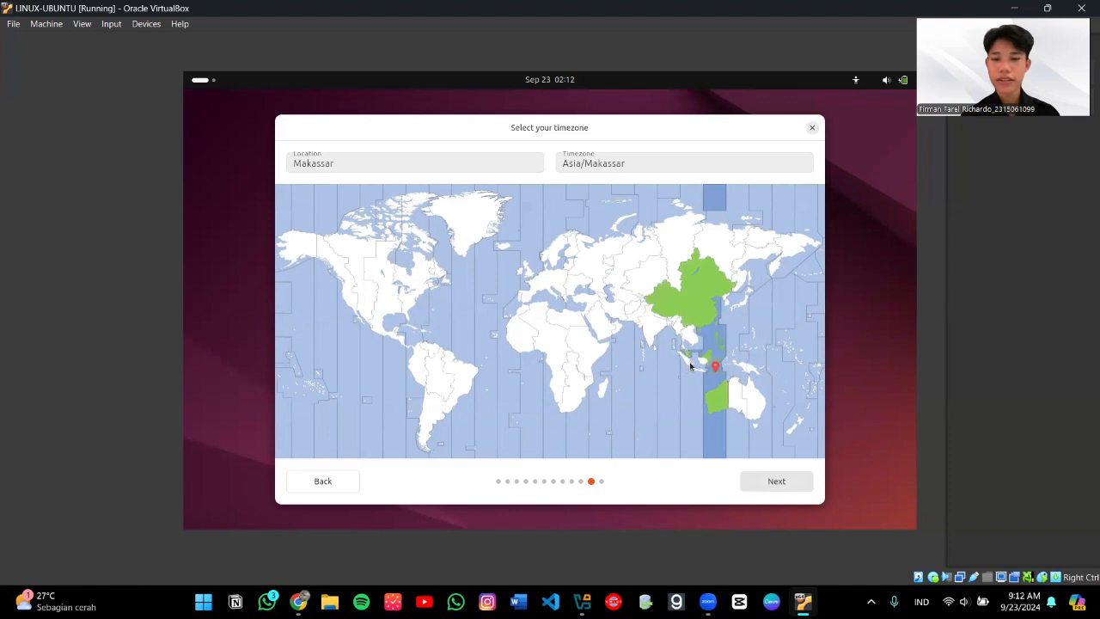
pyautogui.click(689, 365)
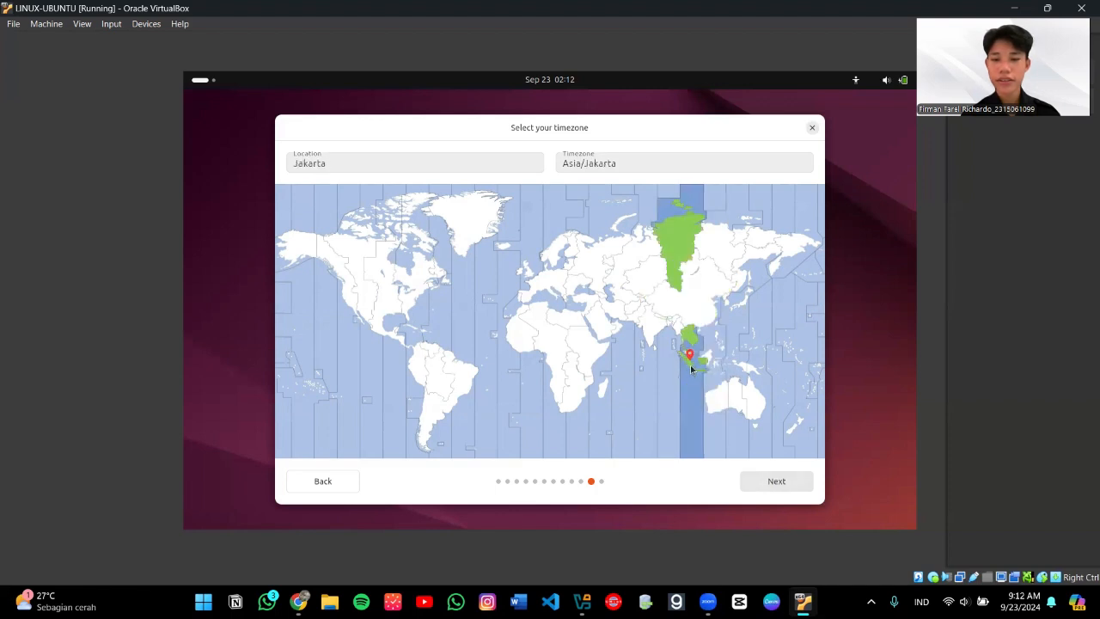
pyautogui.click(758, 483)
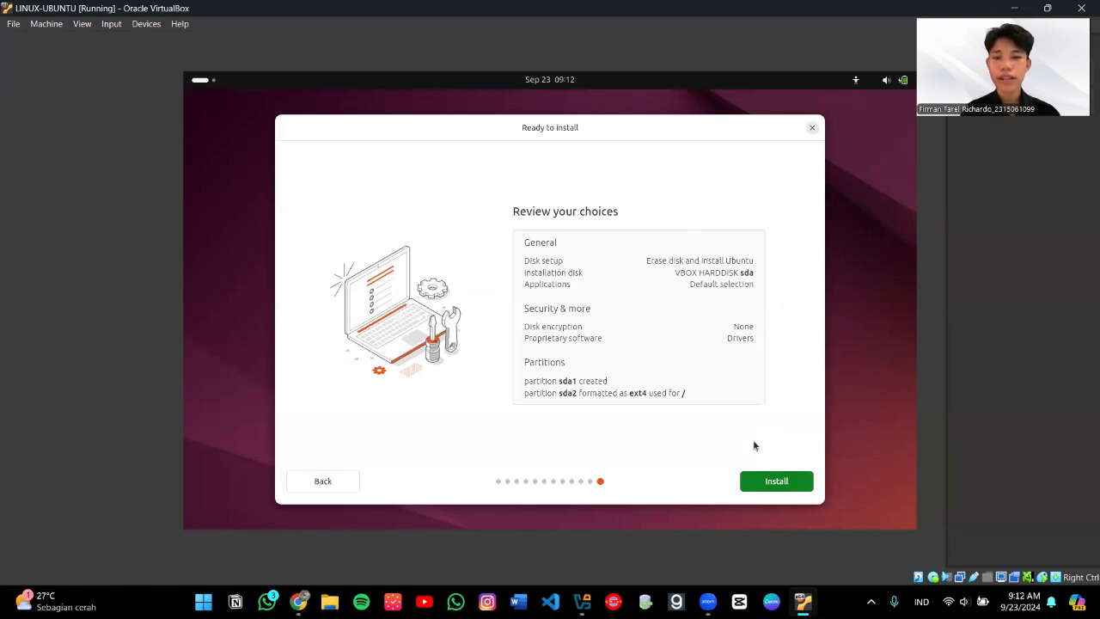
# Step: Start the Ubuntu 24.04.1 LTS installation from Ready to install and let it complete
pyautogui.click(776, 486)
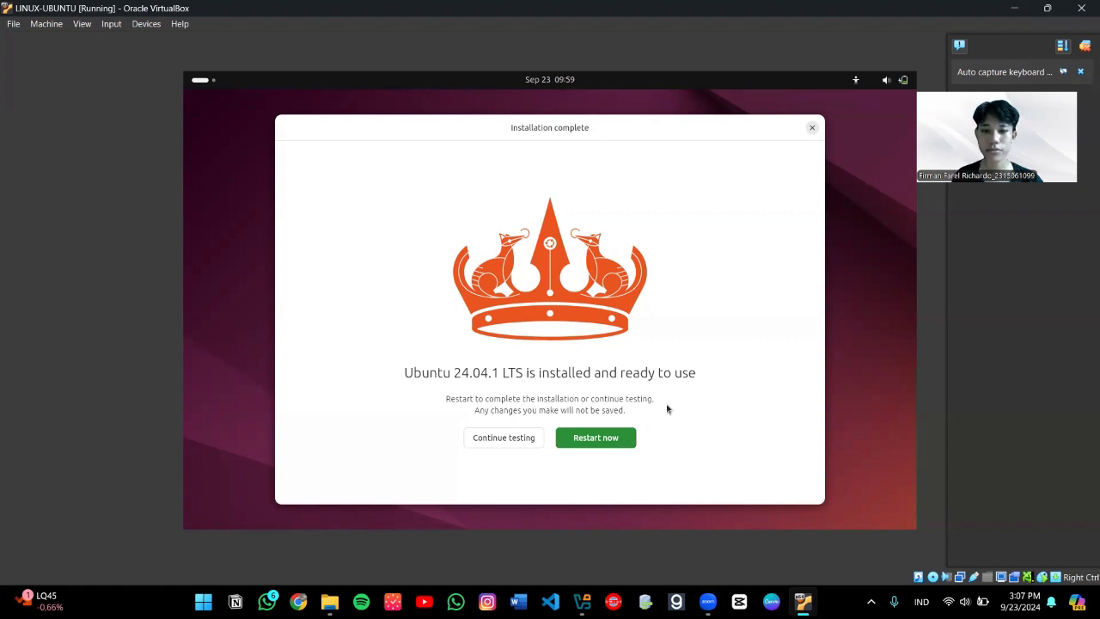
# Step: Choose Restart now in the Installation complete dialog to reboot into the installed Ubuntu
pyautogui.click(613, 440)
pyautogui.click(612, 441)
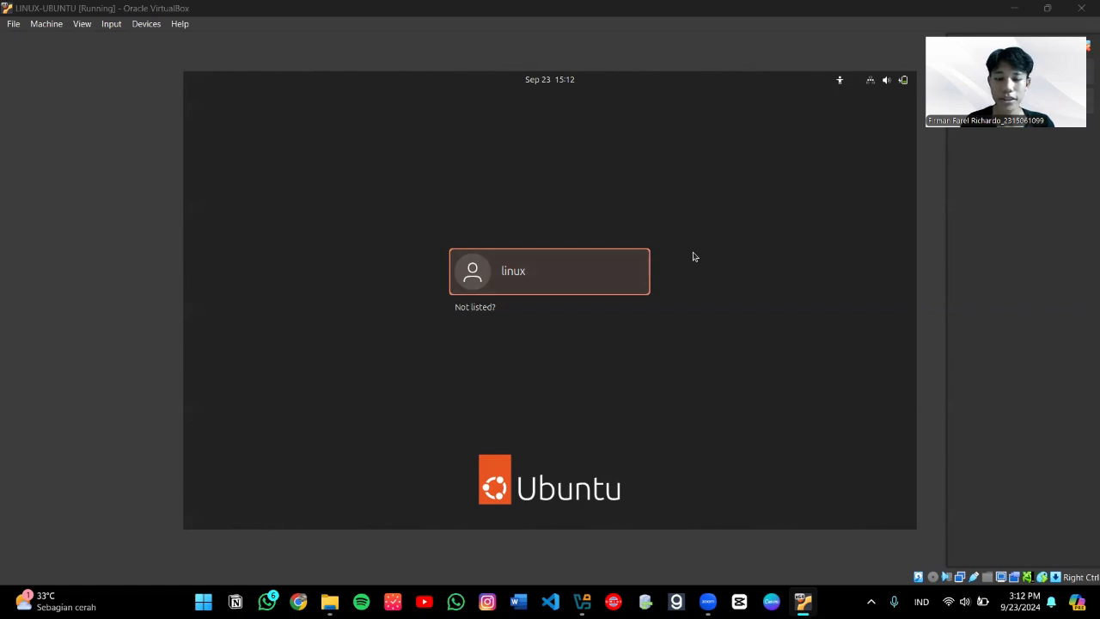
# Step: Select the new user on the login screen, enter the account password, and sign in
pyautogui.click(600, 270)
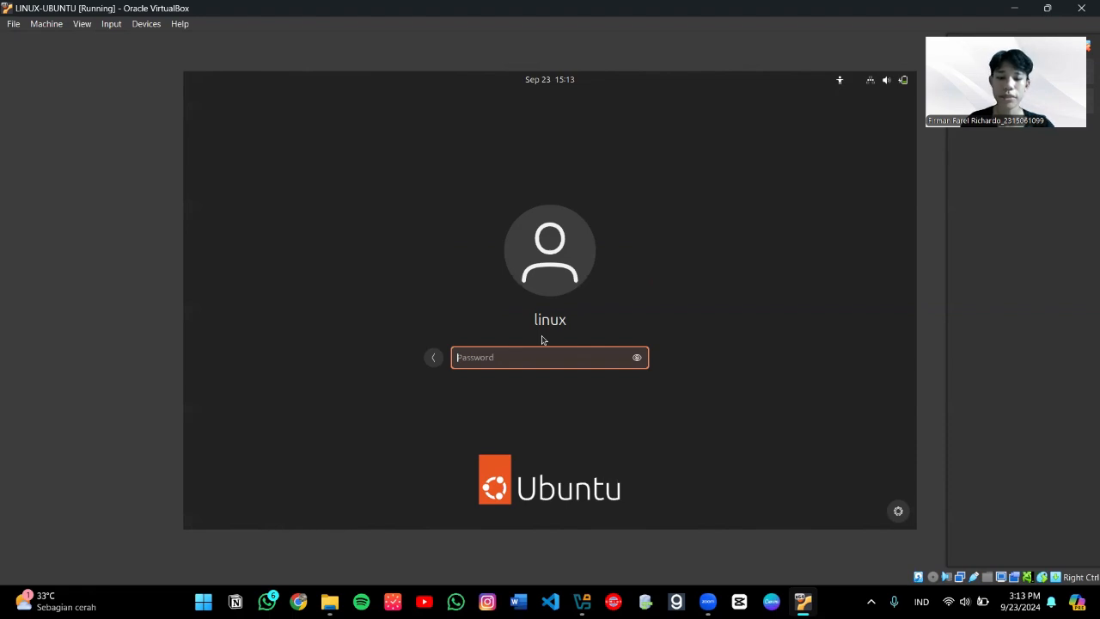
pyautogui.write('********')
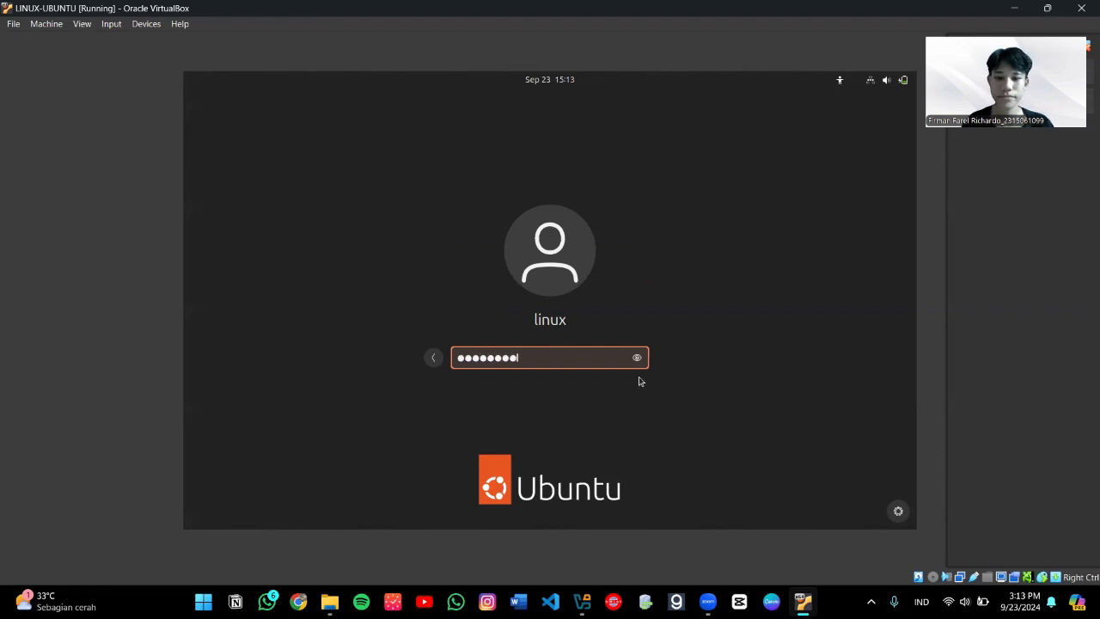
pyautogui.press('Return')
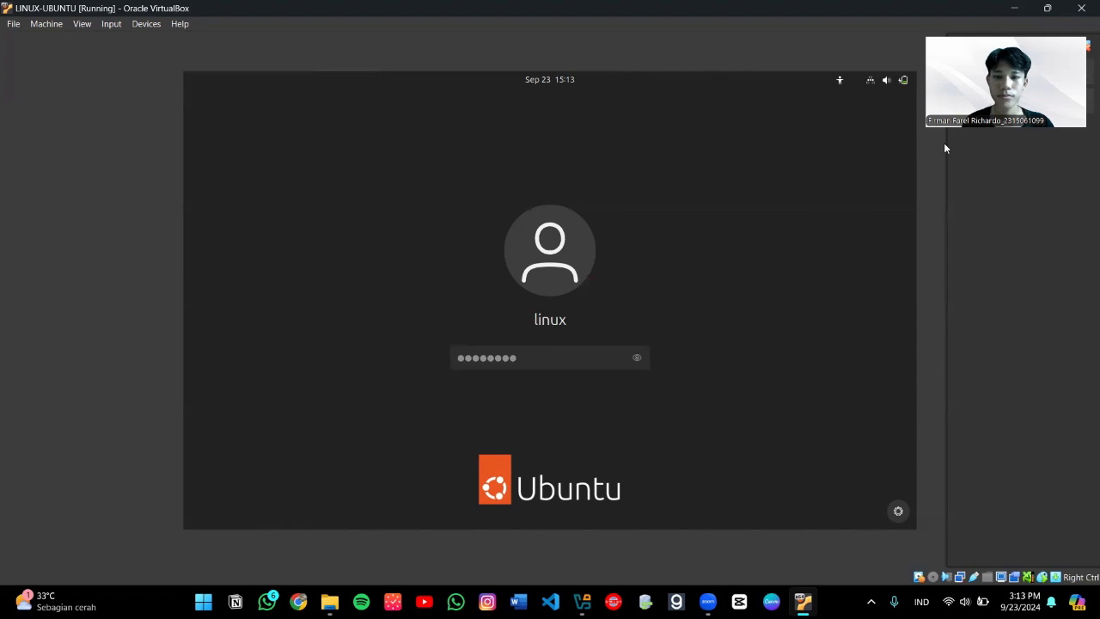
pyautogui.press('Return')
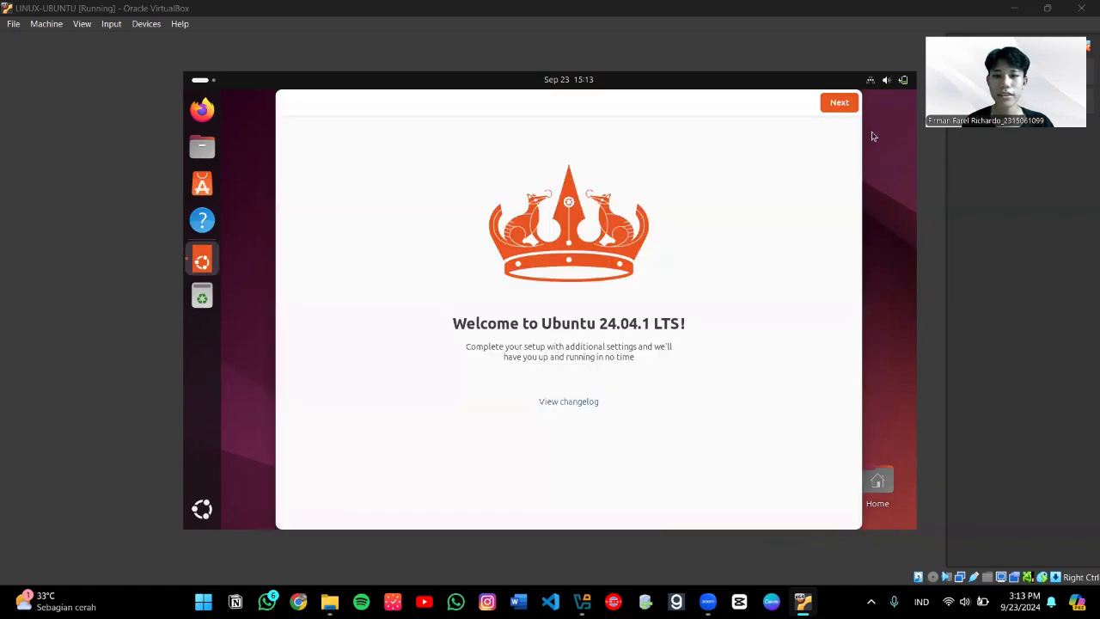
# Step: Pass the Welcome page, skip Ubuntu Pro, and finish on the Help improve page
pyautogui.click(839, 104)
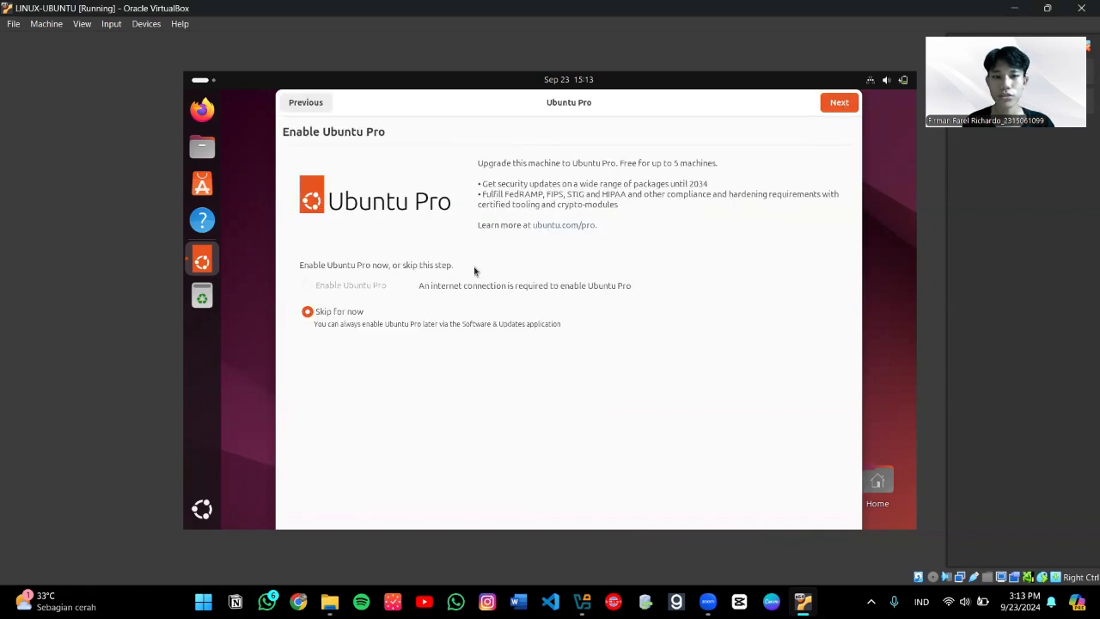
pyautogui.click(839, 102)
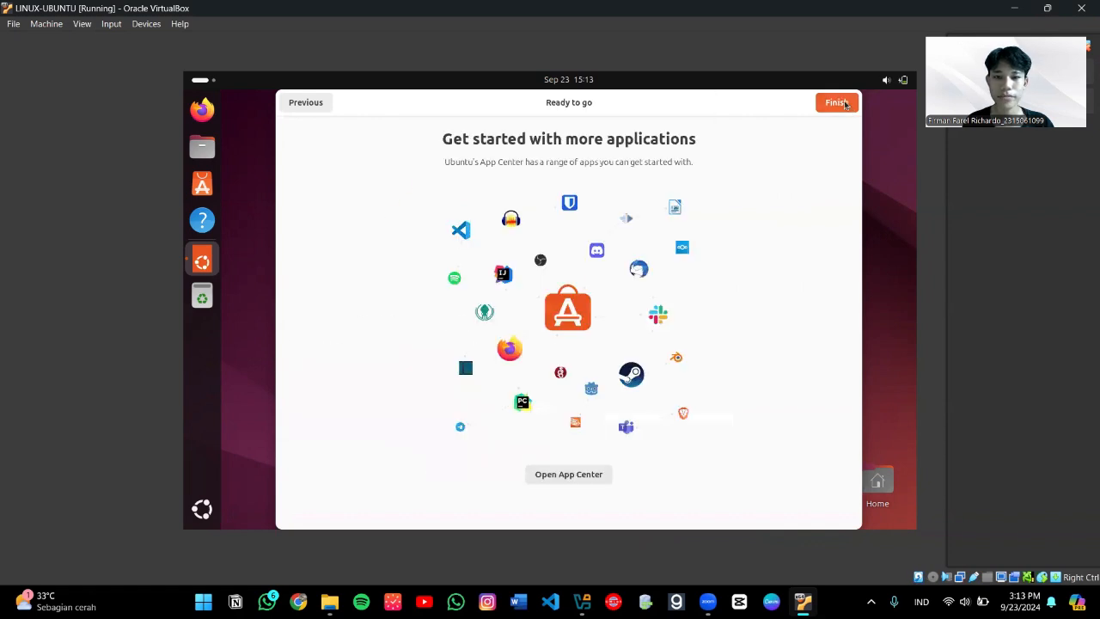
pyautogui.click(843, 103)
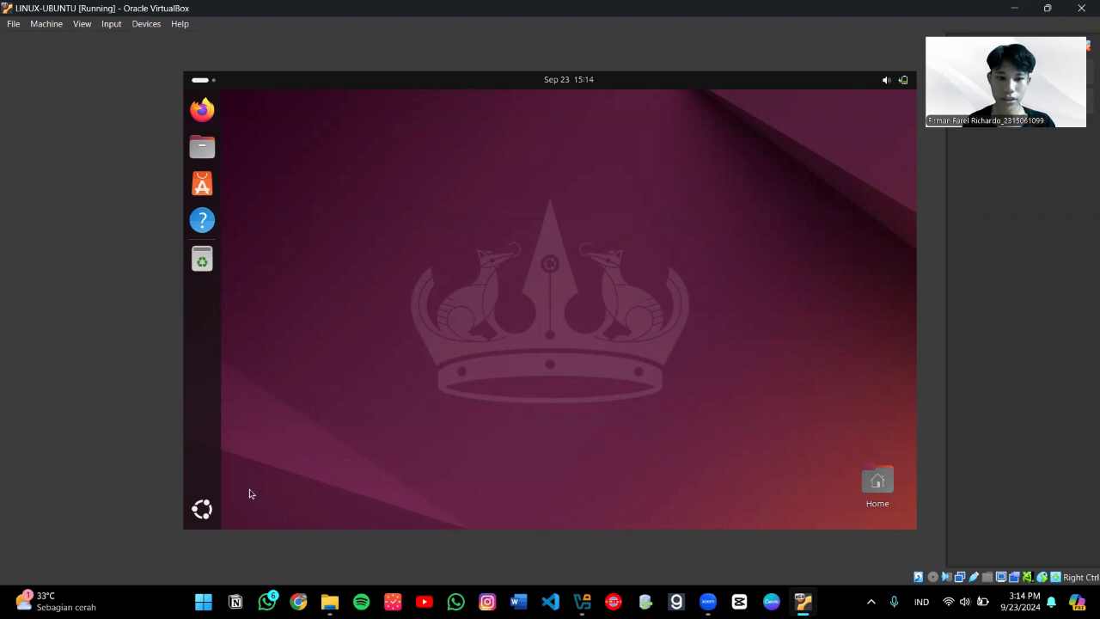
pyautogui.click(210, 510)
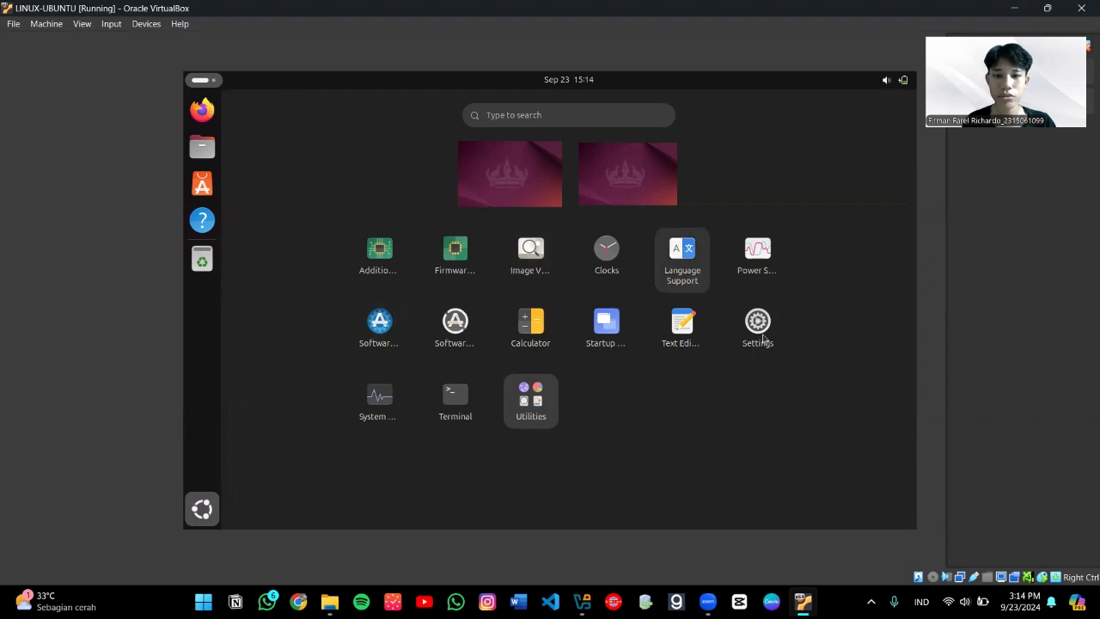
pyautogui.click(764, 340)
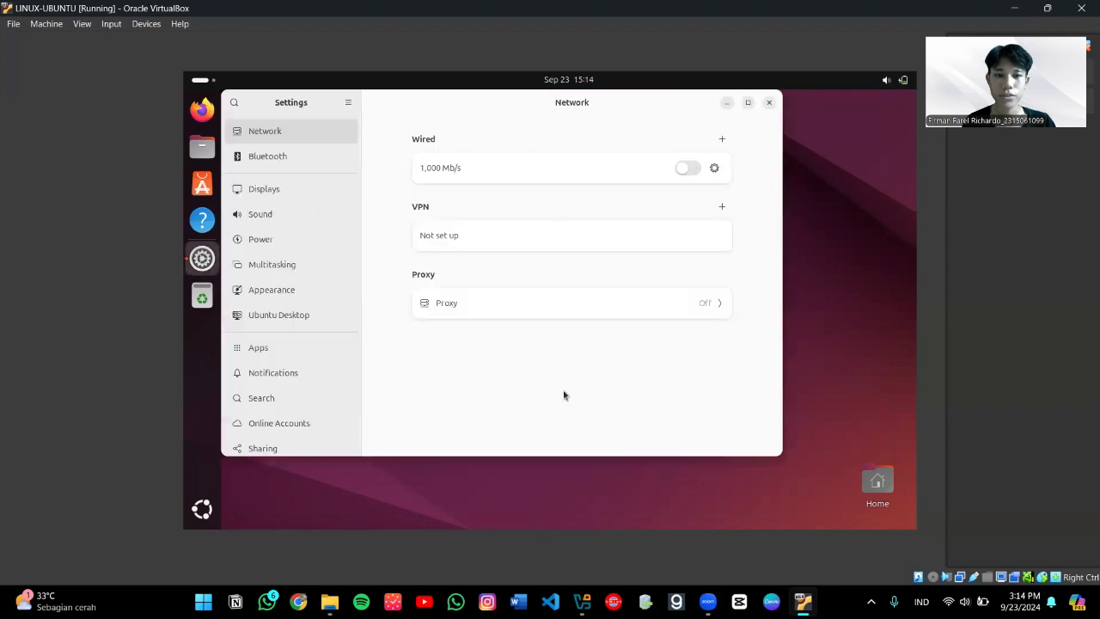
pyautogui.click(299, 194)
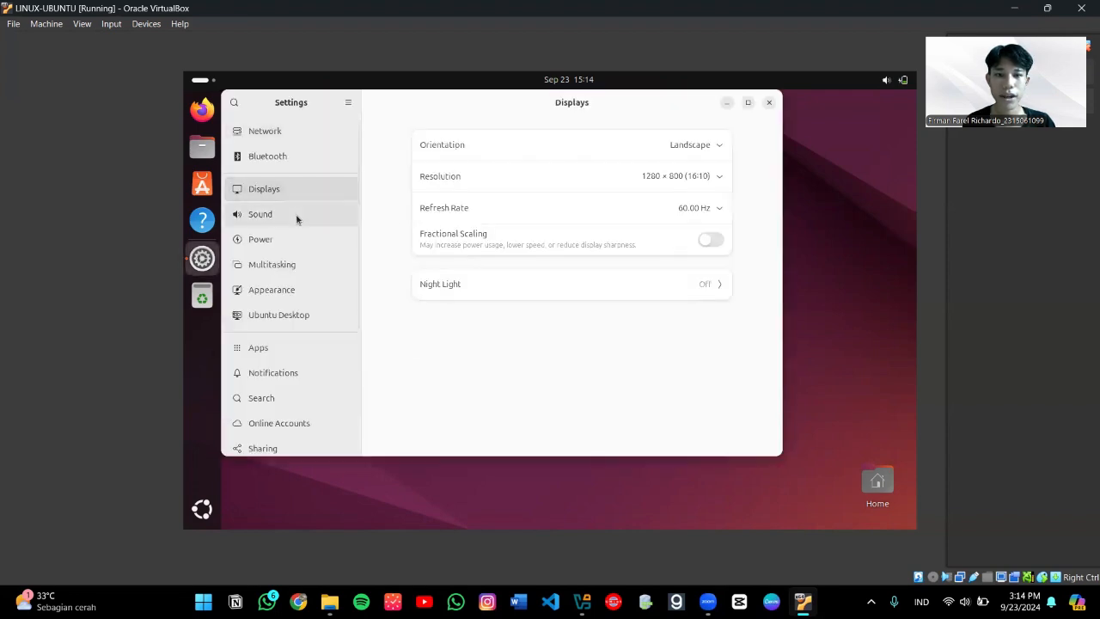
pyautogui.click(299, 215)
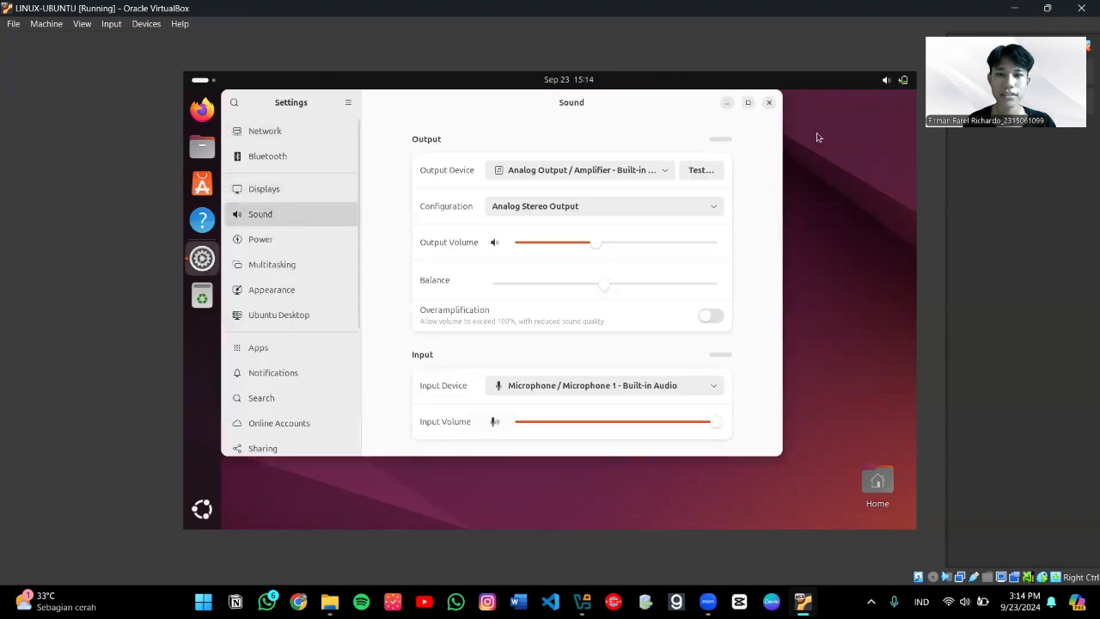
pyautogui.click(769, 102)
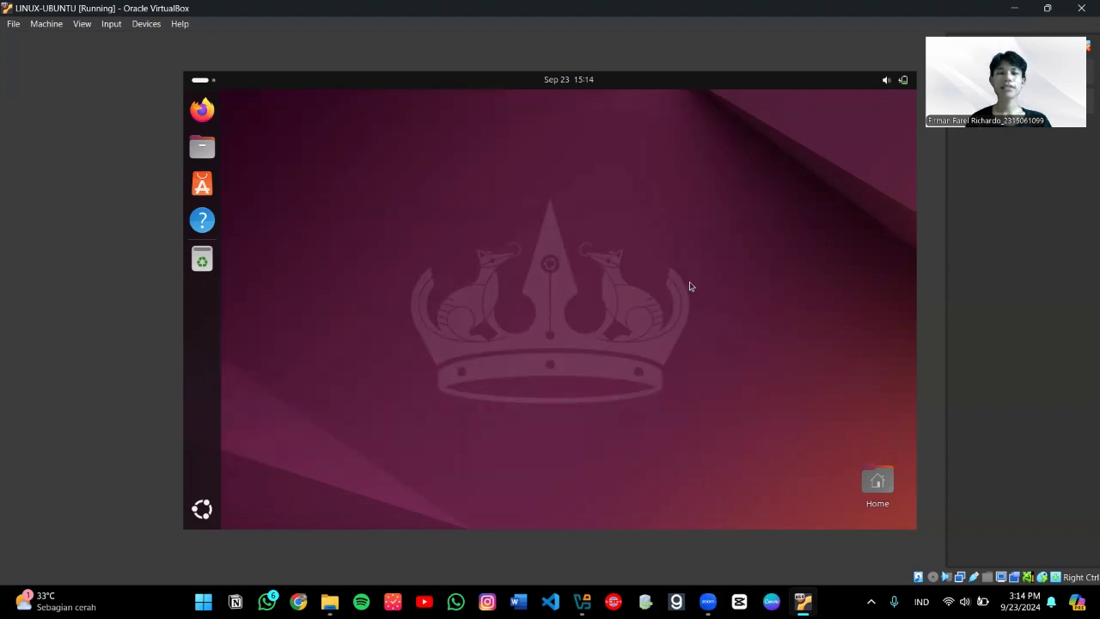